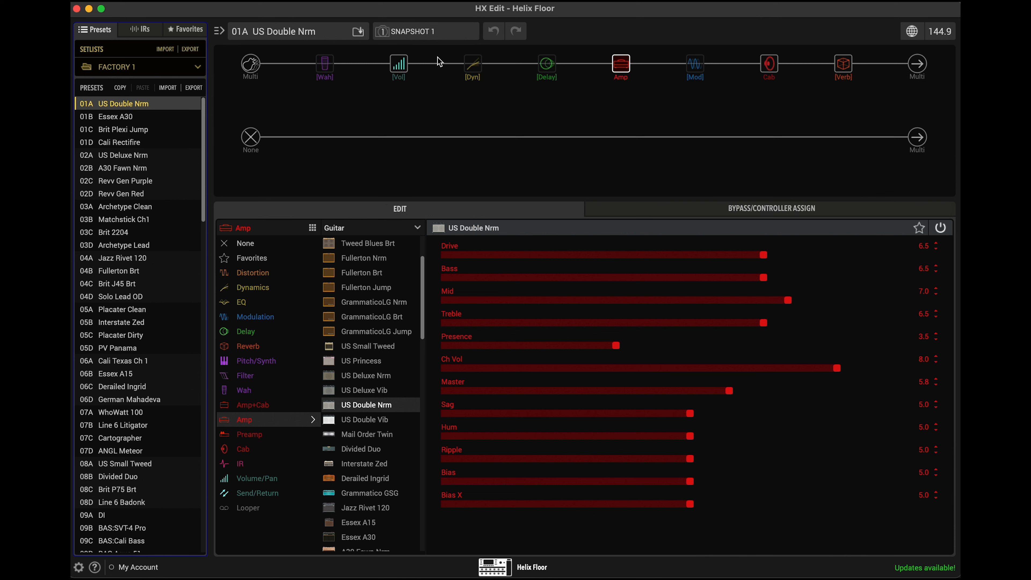
Look through the presets of the USER 1 setlist from start to end and return to the FACTORY 1 setlist
{"action": "left_click", "coordinate": [198, 69]}
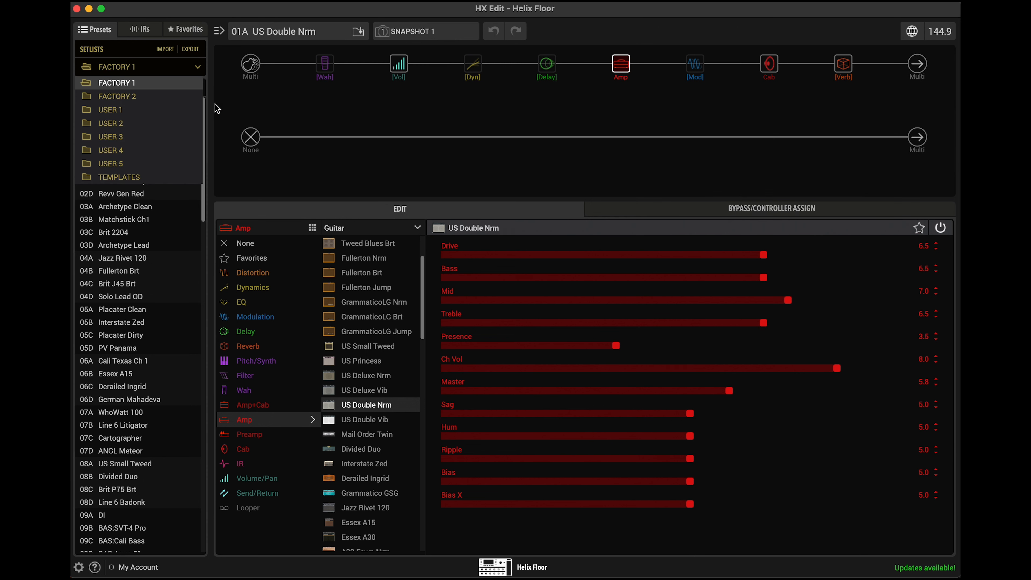
{"action": "left_click", "coordinate": [158, 110]}
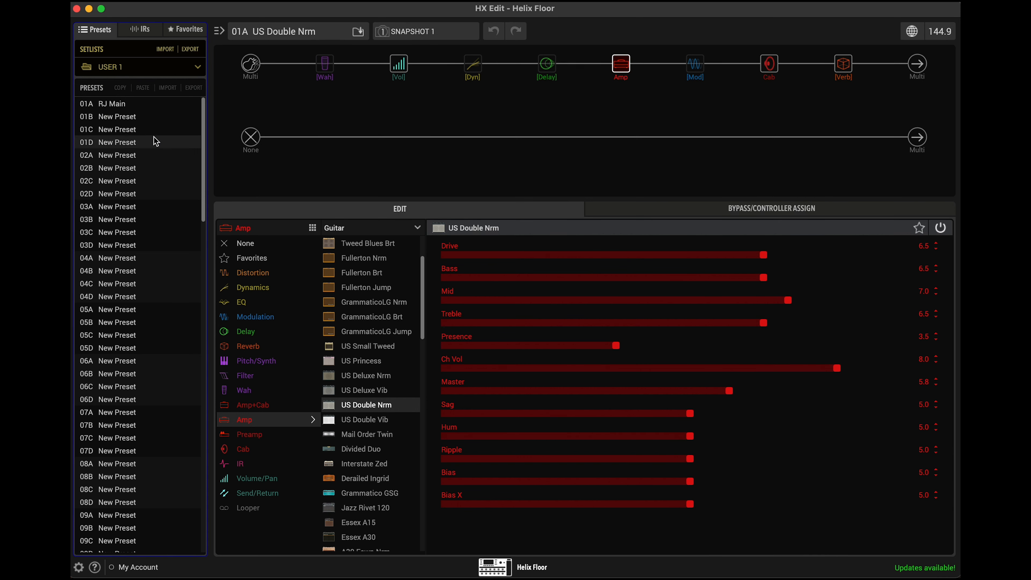
{"action": "scroll", "coordinate": [156, 141], "scroll_direction": "down", "scroll_amount": 20}
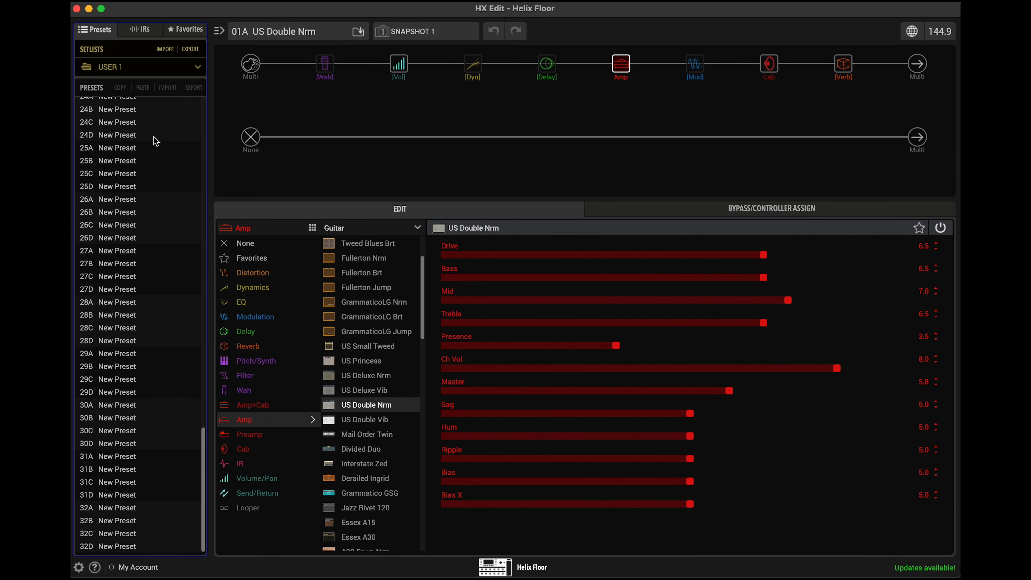
{"action": "scroll", "coordinate": [156, 142], "scroll_direction": "up", "scroll_amount": 20}
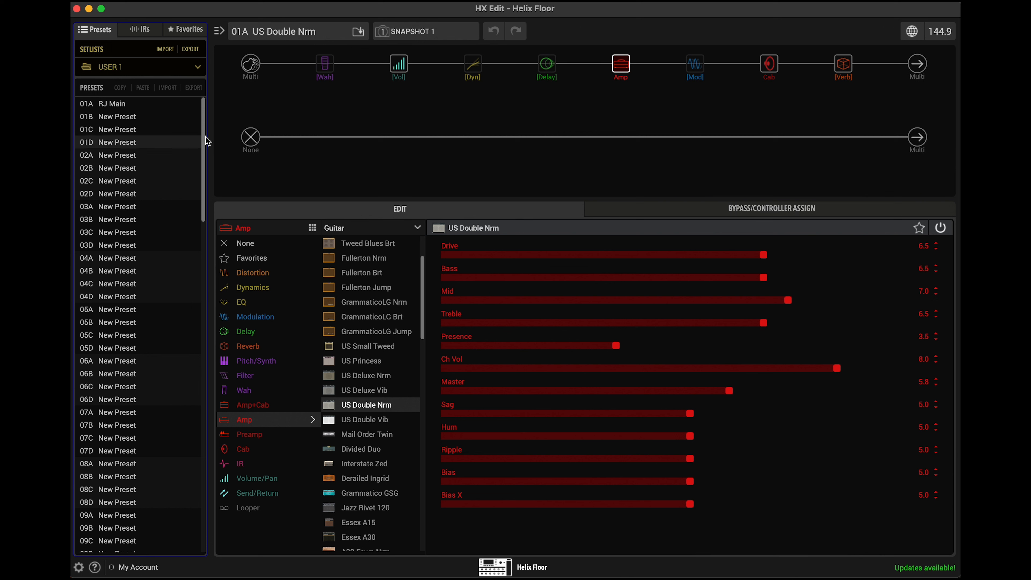
{"action": "left_click", "coordinate": [195, 70]}
{"action": "left_click", "coordinate": [164, 88]}
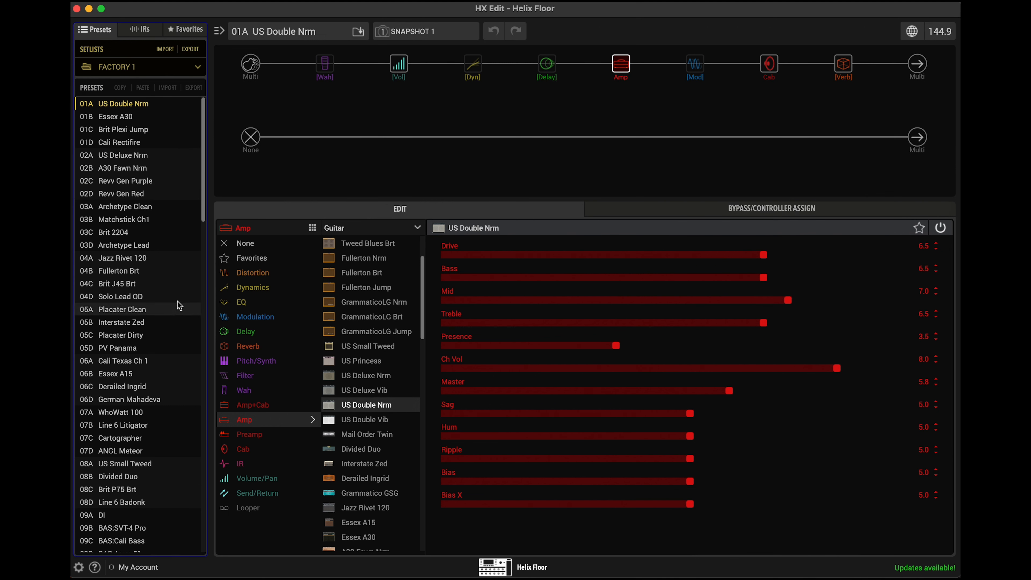
Switch to the USER 1 setlist and load the New Preset in slot 01B
{"action": "double_click", "coordinate": [198, 67]}
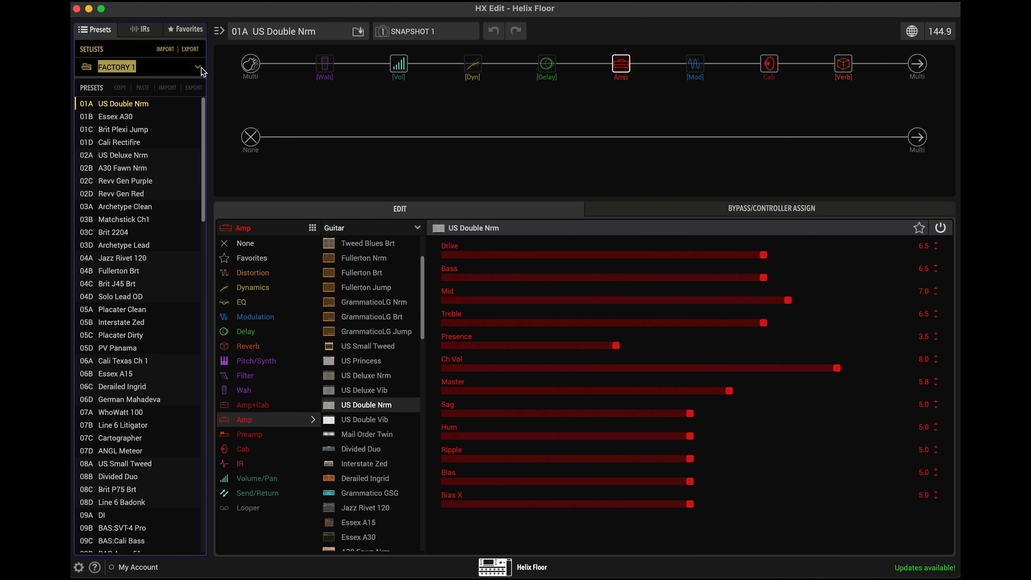
{"action": "left_click", "coordinate": [198, 68]}
{"action": "left_click", "coordinate": [147, 108]}
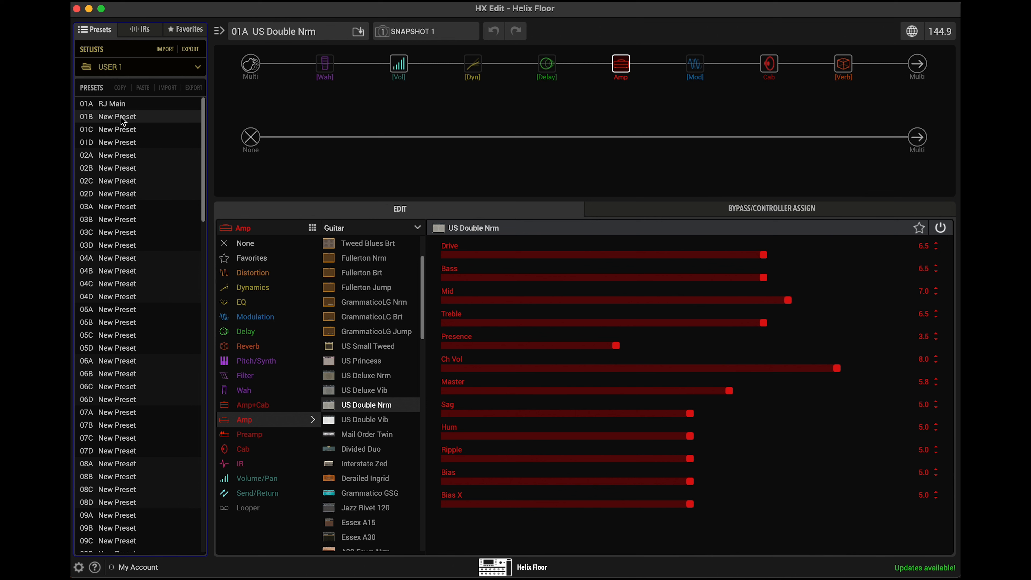
{"action": "left_click", "coordinate": [101, 115]}
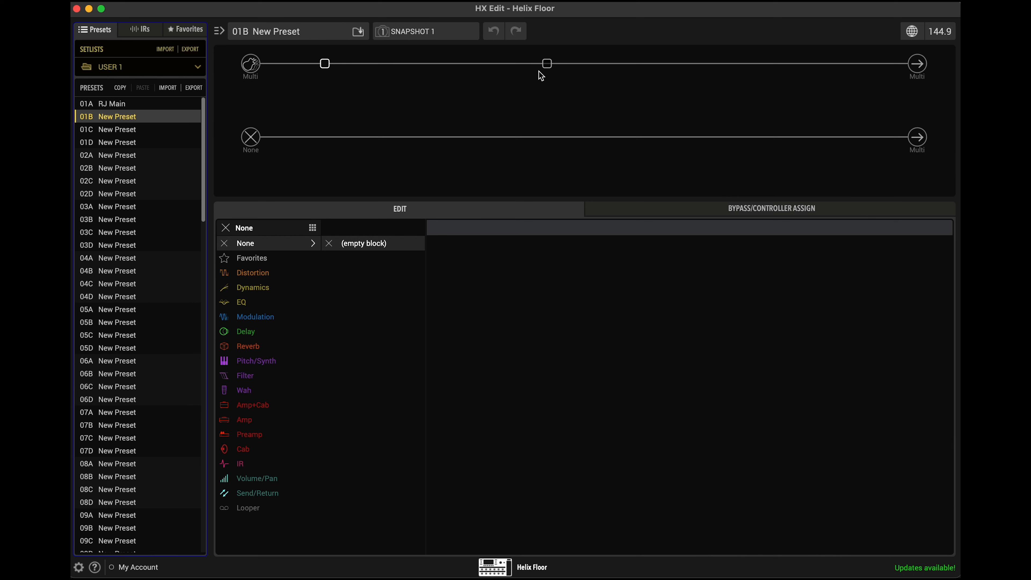
Add an Amp+Cab block with the Essex A30 guitar model to the empty block in the middle of the upper signal path
{"action": "left_click", "coordinate": [548, 67]}
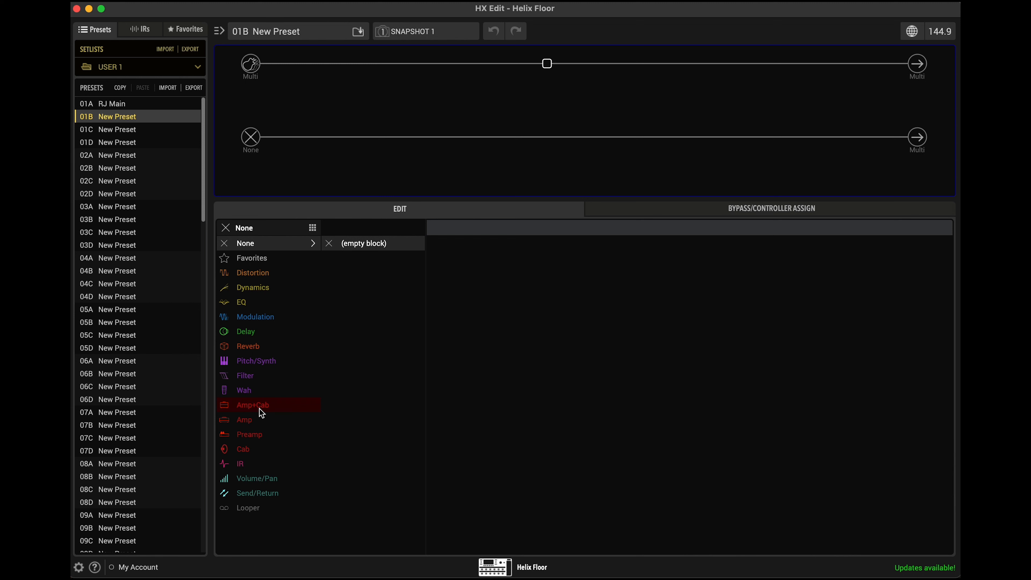
{"action": "left_click", "coordinate": [259, 408]}
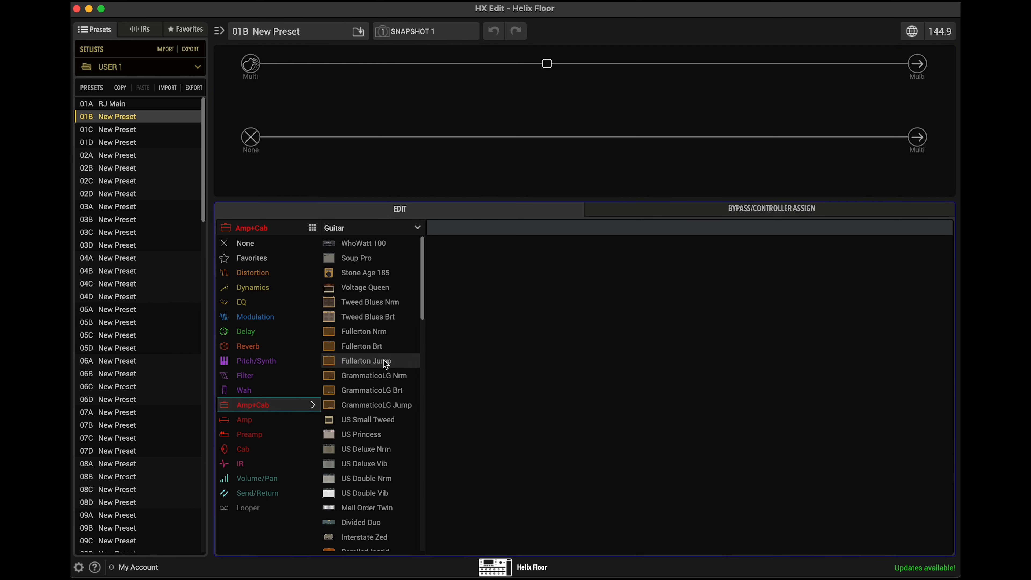
{"action": "mouse_move", "coordinate": [421, 281]}
{"action": "left_mouse_down"}
{"action": "mouse_move", "coordinate": [420, 401]}
{"action": "mouse_move", "coordinate": [415, 244]}
{"action": "mouse_move", "coordinate": [418, 270]}
{"action": "left_mouse_up"}
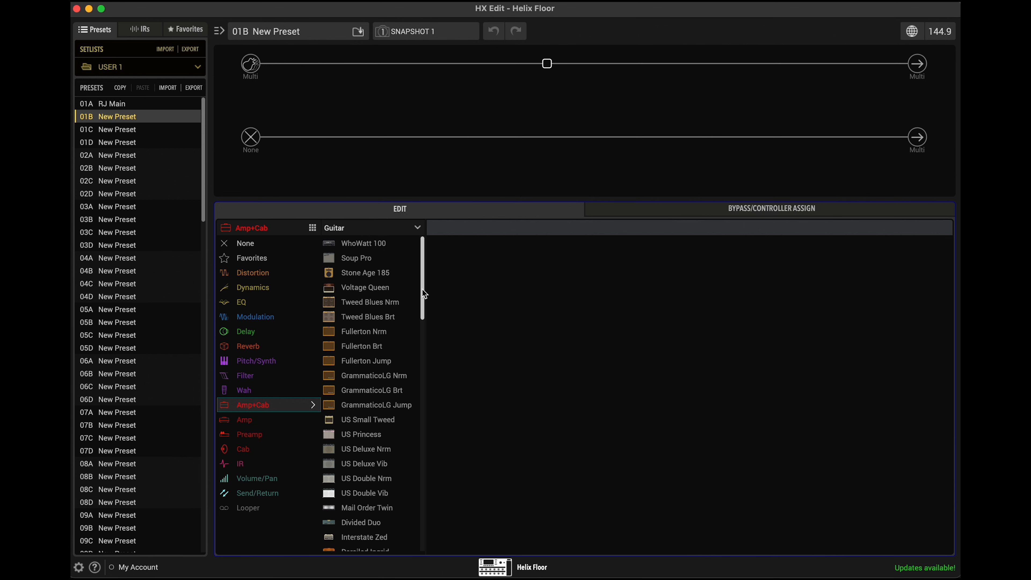
{"action": "left_click_drag", "start_coordinate": [422, 294], "coordinate": [408, 265]}
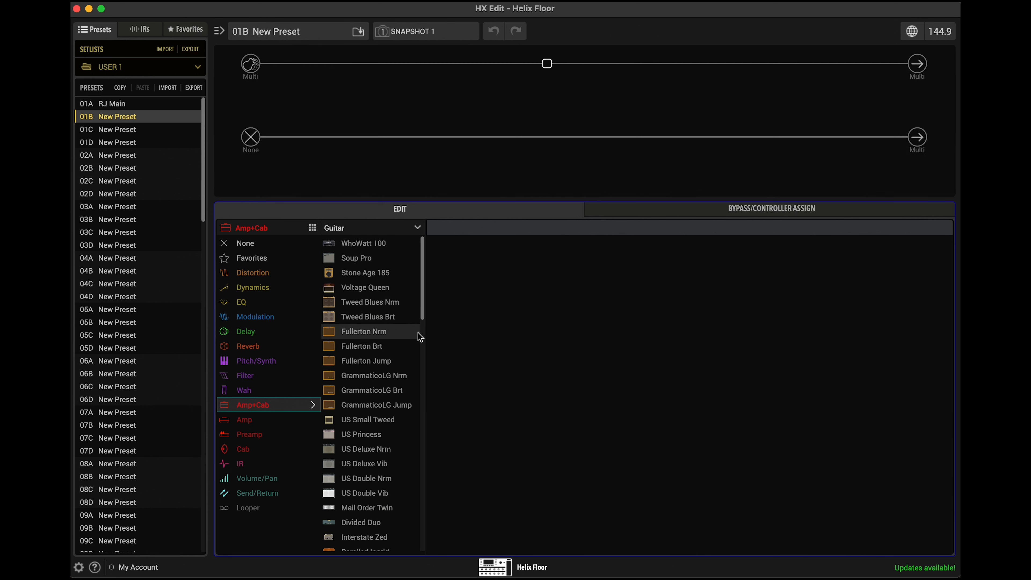
{"action": "left_click_drag", "start_coordinate": [423, 310], "coordinate": [427, 243]}
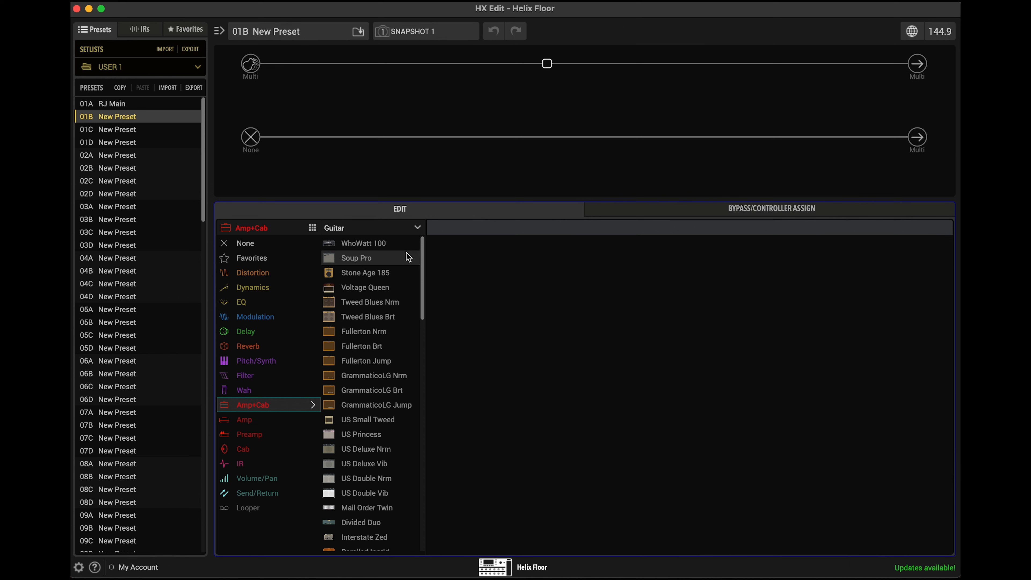
{"action": "left_click_drag", "start_coordinate": [423, 293], "coordinate": [431, 447]}
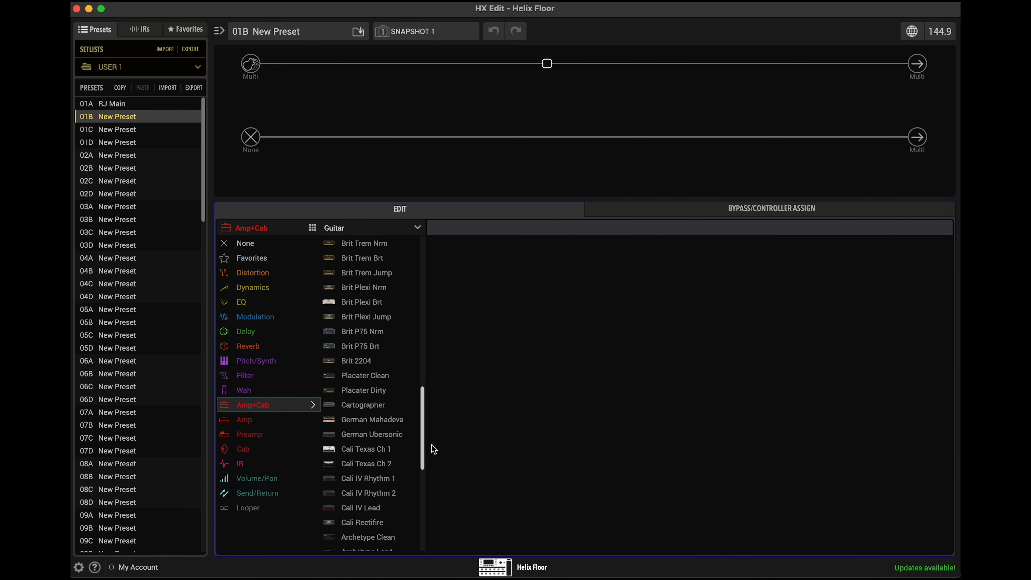
{"action": "scroll", "coordinate": [425, 445], "scroll_direction": "down", "scroll_amount": 4}
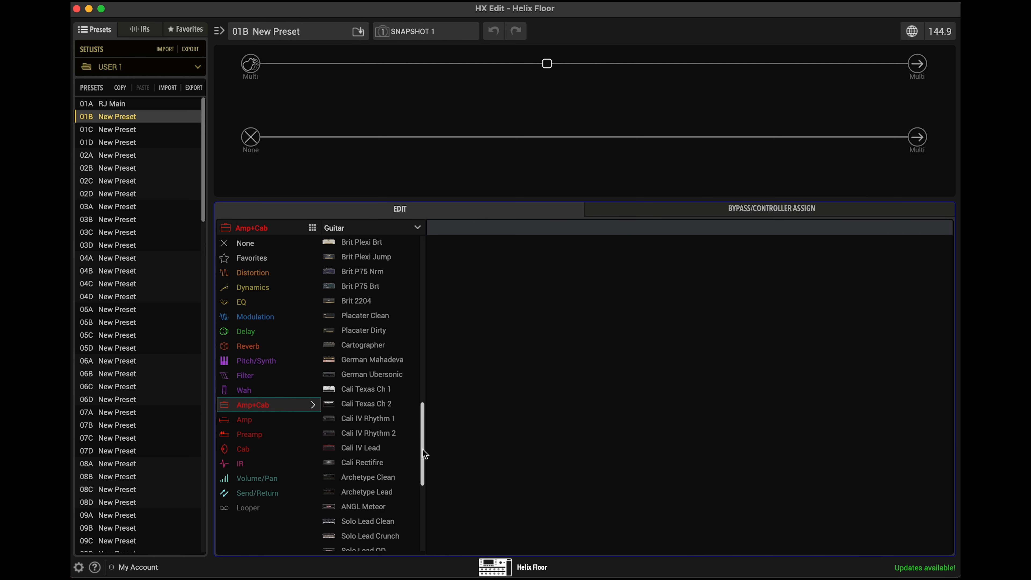
{"action": "left_click_drag", "start_coordinate": [423, 438], "coordinate": [423, 328]}
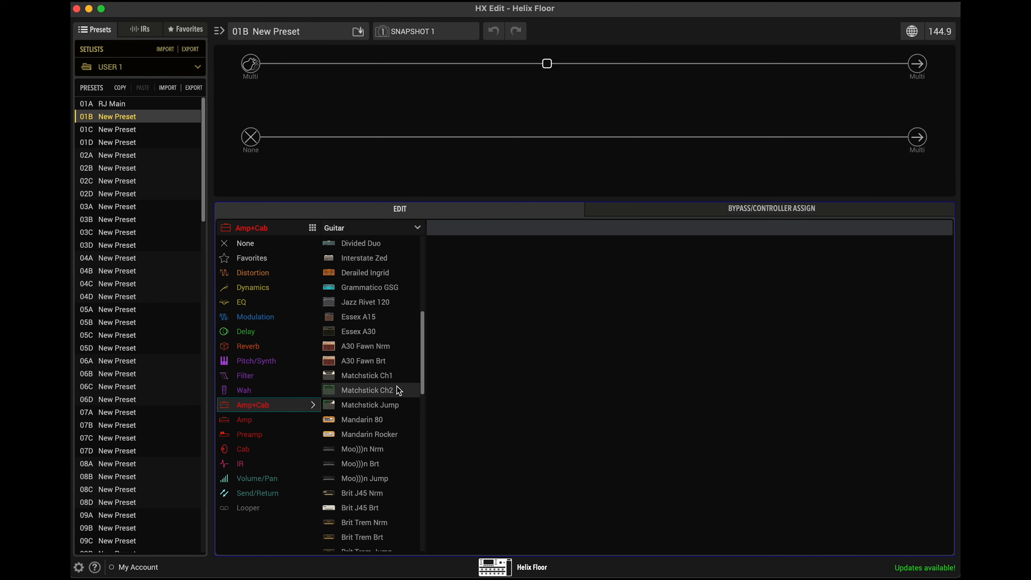
{"action": "left_click", "coordinate": [388, 331]}
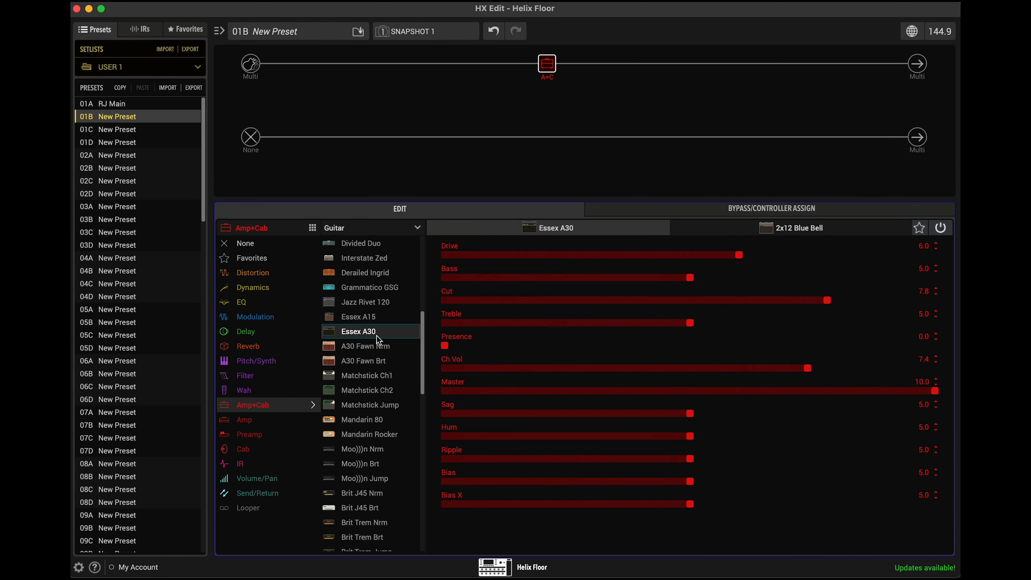
Compare the parameters of the Essex A30 amp with those of its paired 2x12 Blue Bell cab
{"action": "mouse_move", "coordinate": [545, 62]}
{"action": "left_click", "coordinate": [727, 230]}
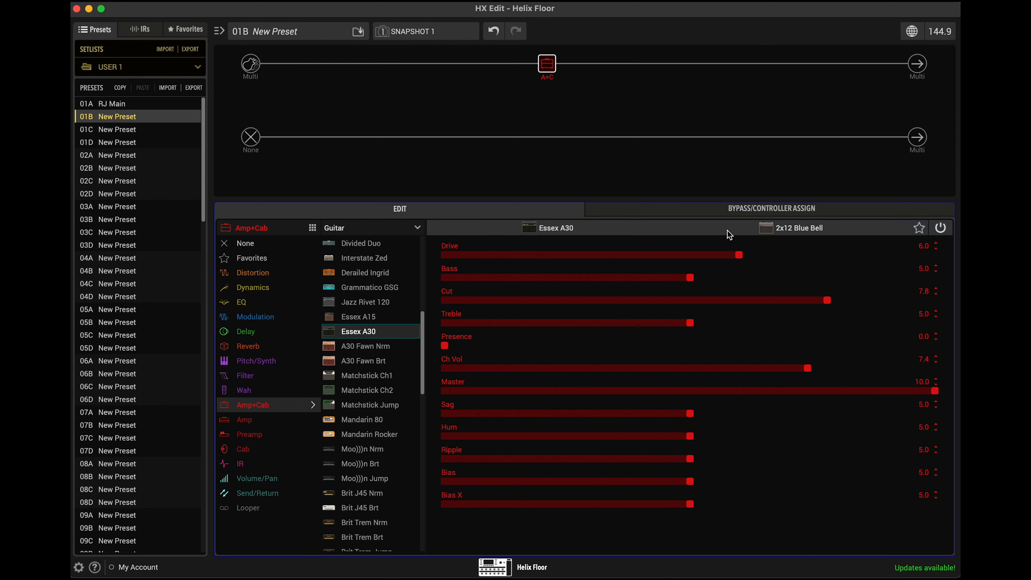
{"action": "left_click", "coordinate": [637, 233]}
{"action": "left_click", "coordinate": [755, 230]}
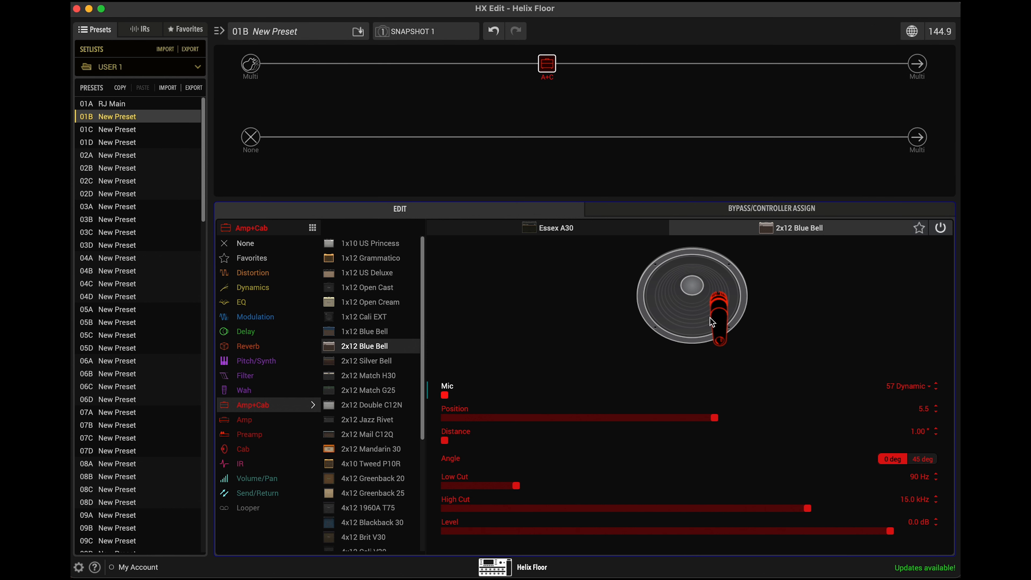
{"action": "left_click", "coordinate": [610, 234]}
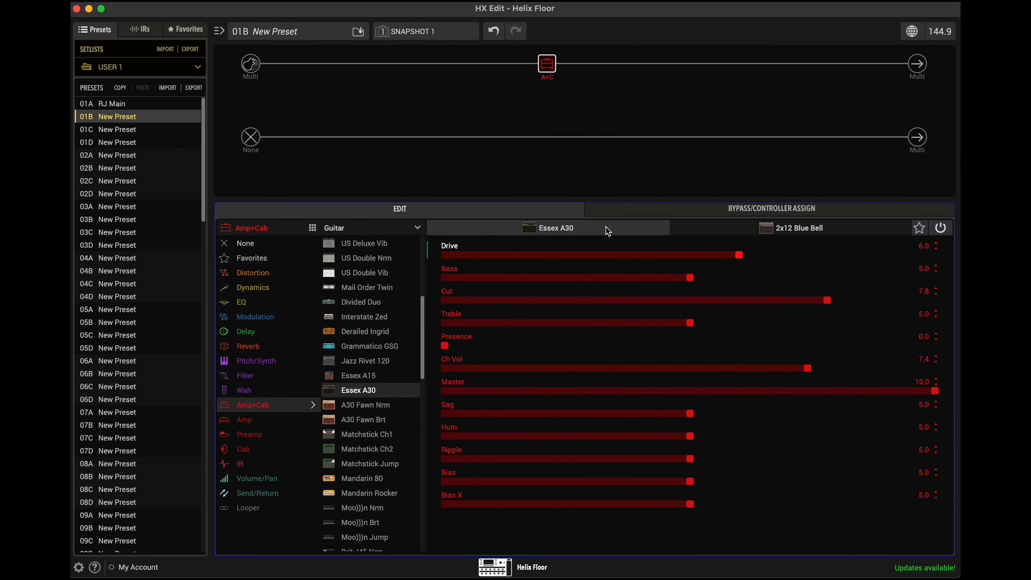
{"action": "left_click", "coordinate": [755, 230]}
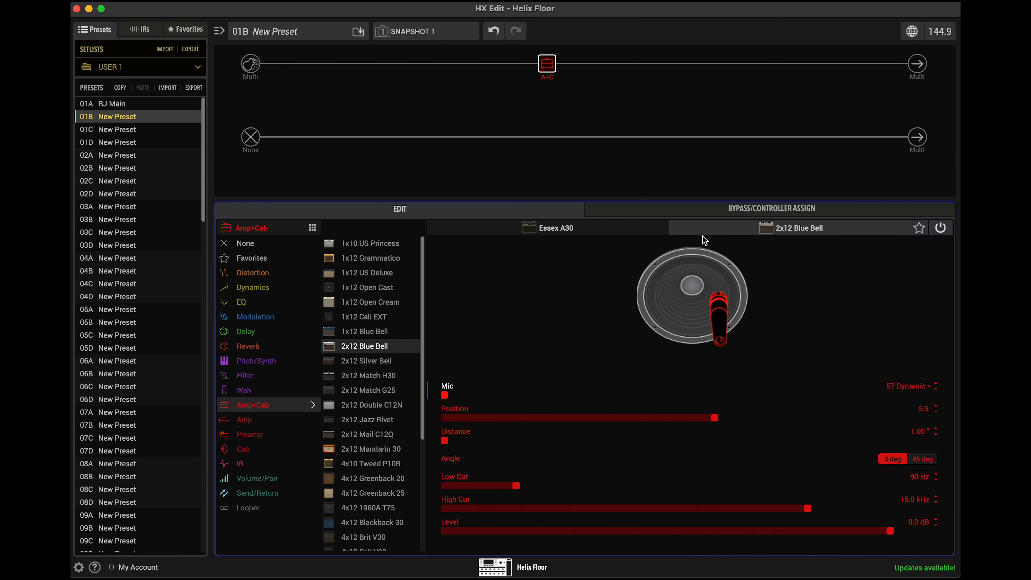
{"action": "left_click", "coordinate": [570, 227]}
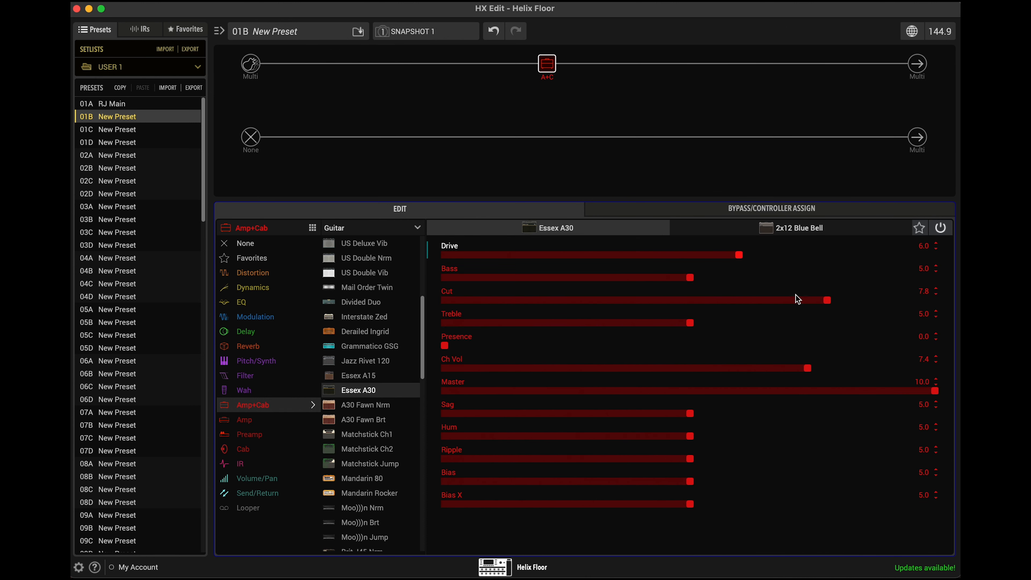
Try the 421 Dynamic, 57 Dynamic and 906 Dynamic mics on the 2x12 Blue Bell cab, ending with 67 Cond
{"action": "left_click", "coordinate": [797, 232]}
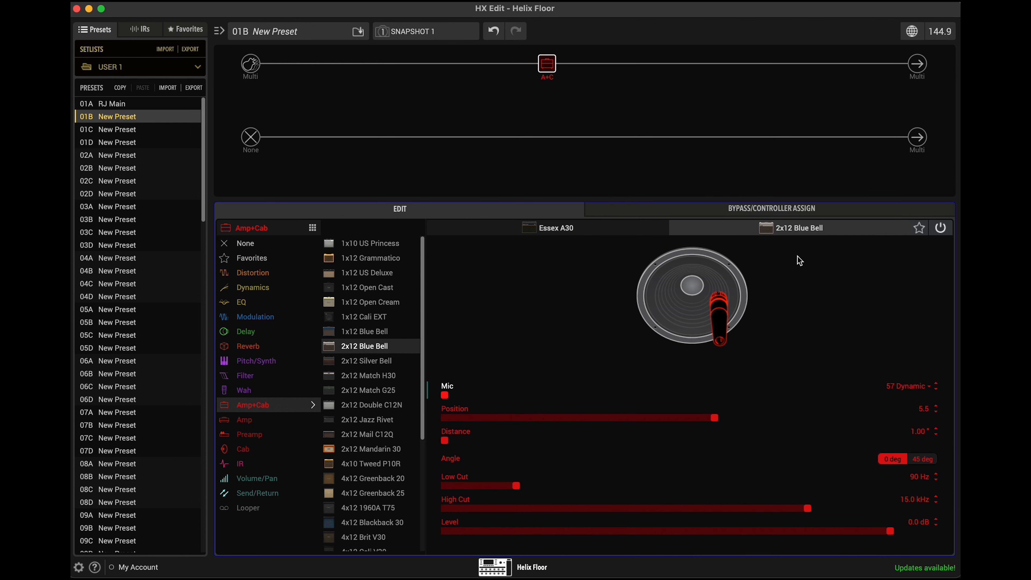
{"action": "left_click", "coordinate": [915, 389]}
{"action": "left_click", "coordinate": [911, 416]}
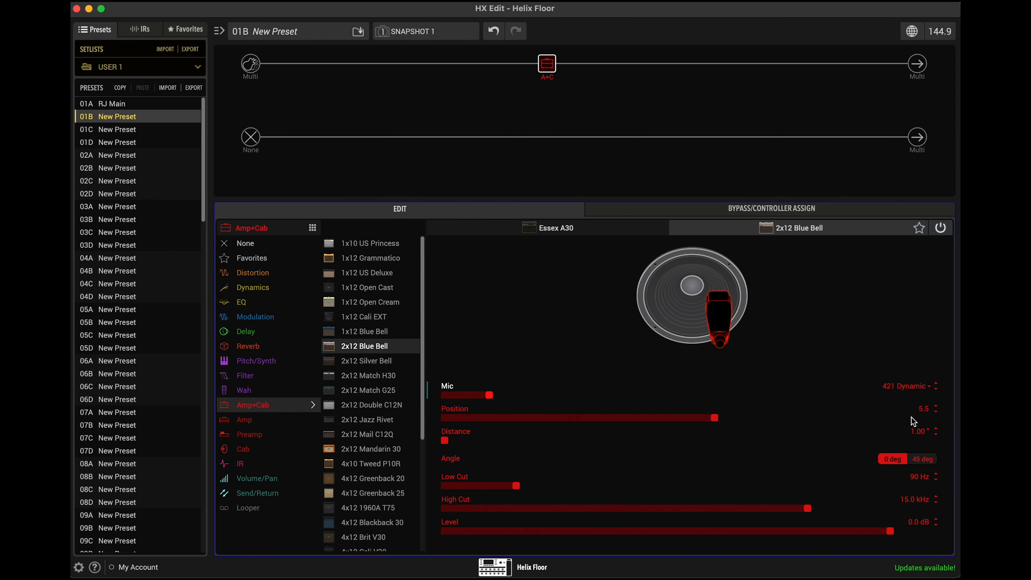
{"action": "left_click", "coordinate": [934, 391]}
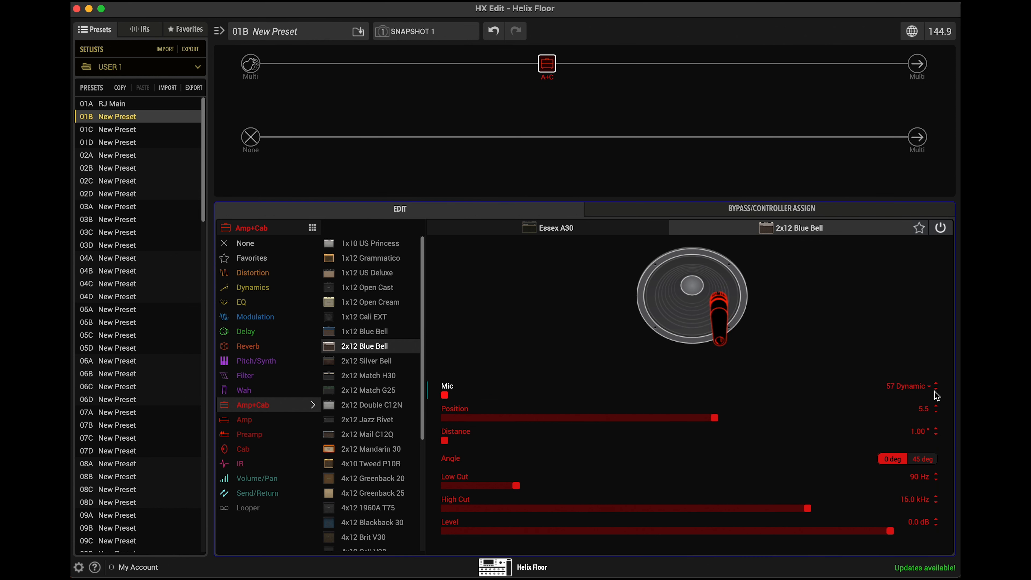
{"action": "left_click", "coordinate": [937, 384]}
{"action": "left_click", "coordinate": [936, 384]}
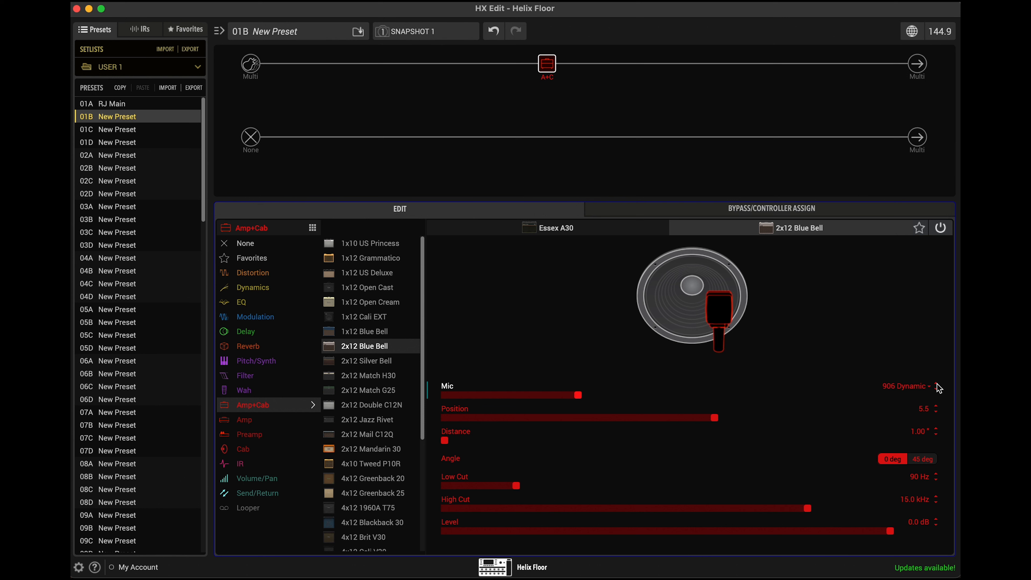
{"action": "left_click_drag", "start_coordinate": [598, 400], "coordinate": [934, 399]}
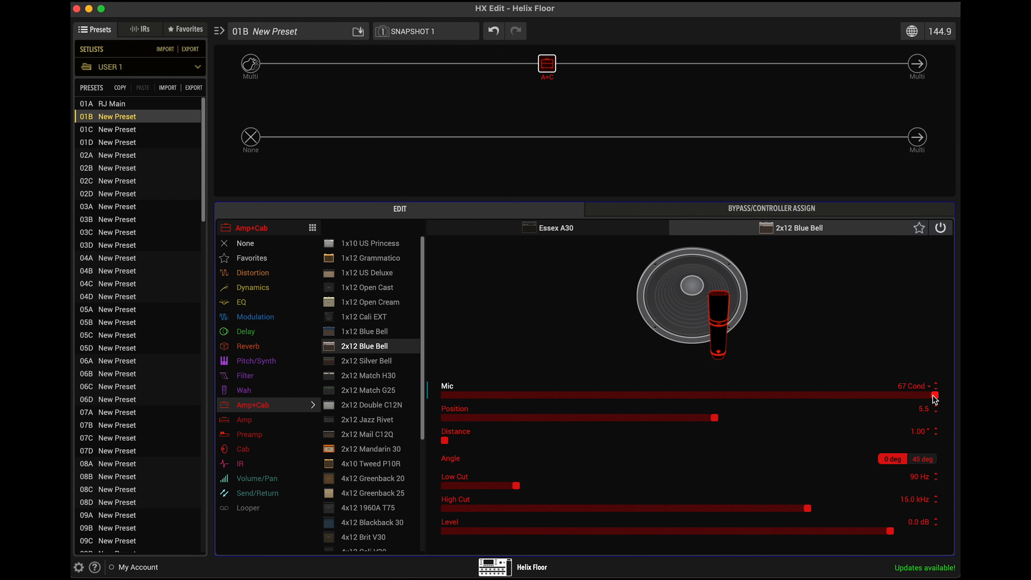
{"action": "mouse_move", "coordinate": [932, 395]}
{"action": "left_mouse_down"}
{"action": "mouse_move", "coordinate": [455, 396]}
{"action": "mouse_move", "coordinate": [944, 403]}
{"action": "left_mouse_up"}
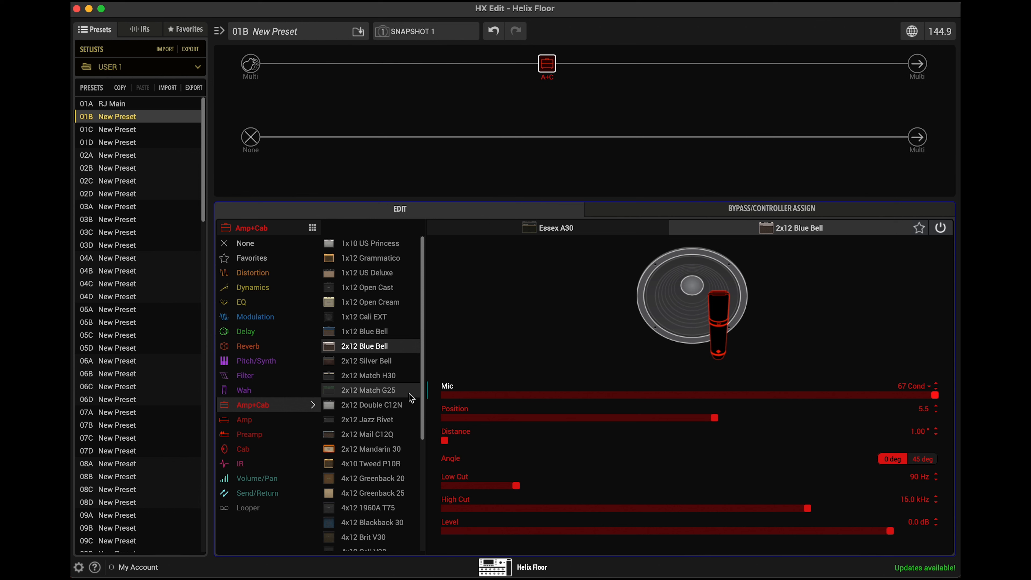
Try different cabs with the Essex A30, including 1x12 Grammatico, 1x12 Open Cream, 2x12 Blue Bell and 2x12 Double C12N, and choose 2x12 Silver Bell
{"action": "left_click_drag", "start_coordinate": [422, 439], "coordinate": [422, 333]}
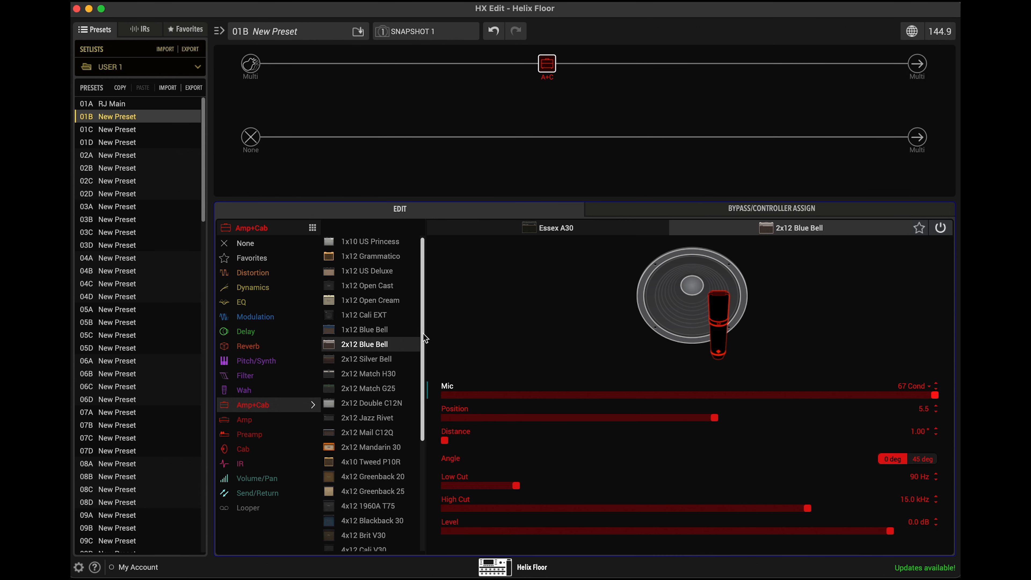
{"action": "left_click", "coordinate": [386, 361]}
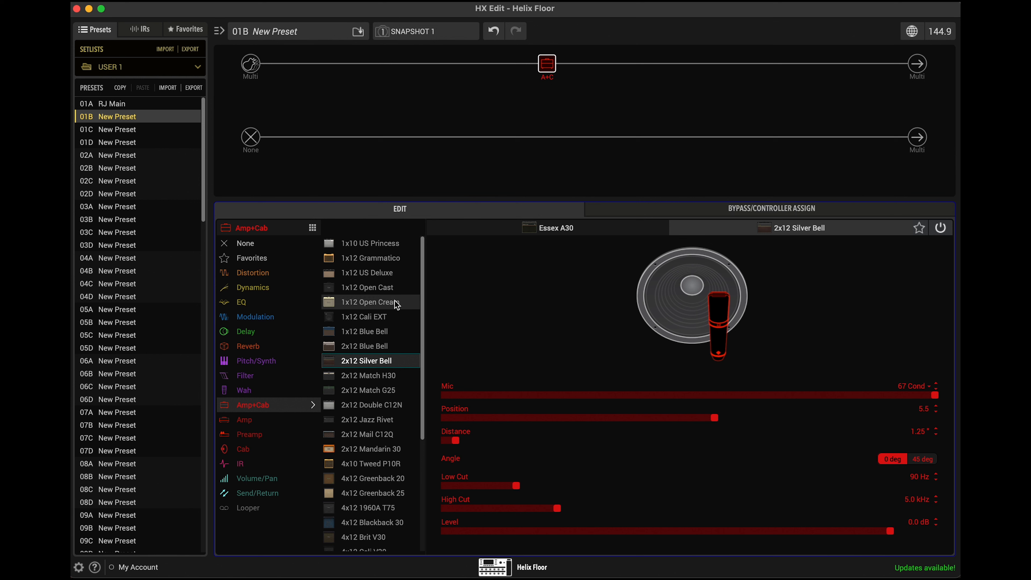
{"action": "left_click", "coordinate": [390, 256]}
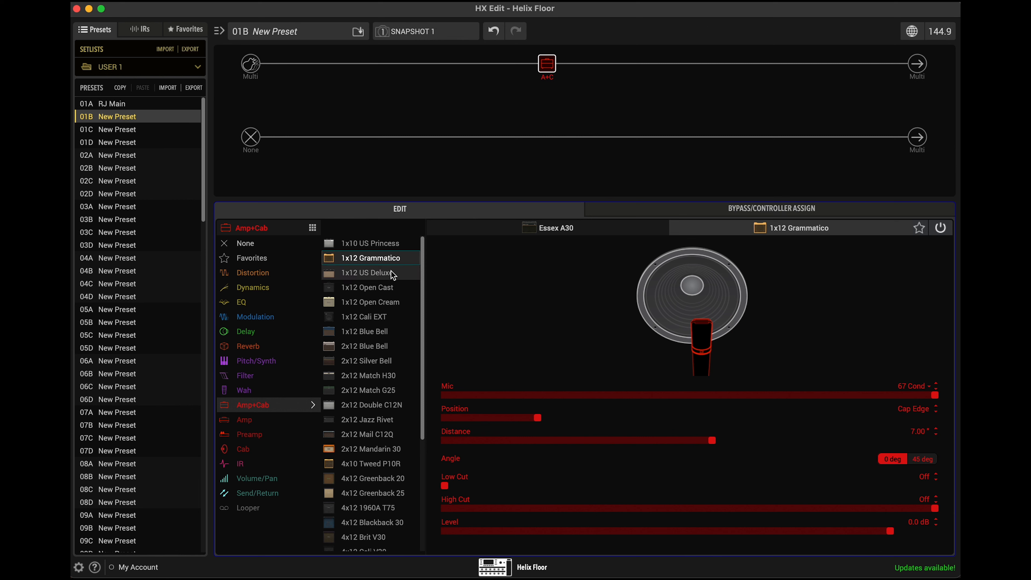
{"action": "left_click", "coordinate": [390, 271]}
{"action": "left_click", "coordinate": [389, 299]}
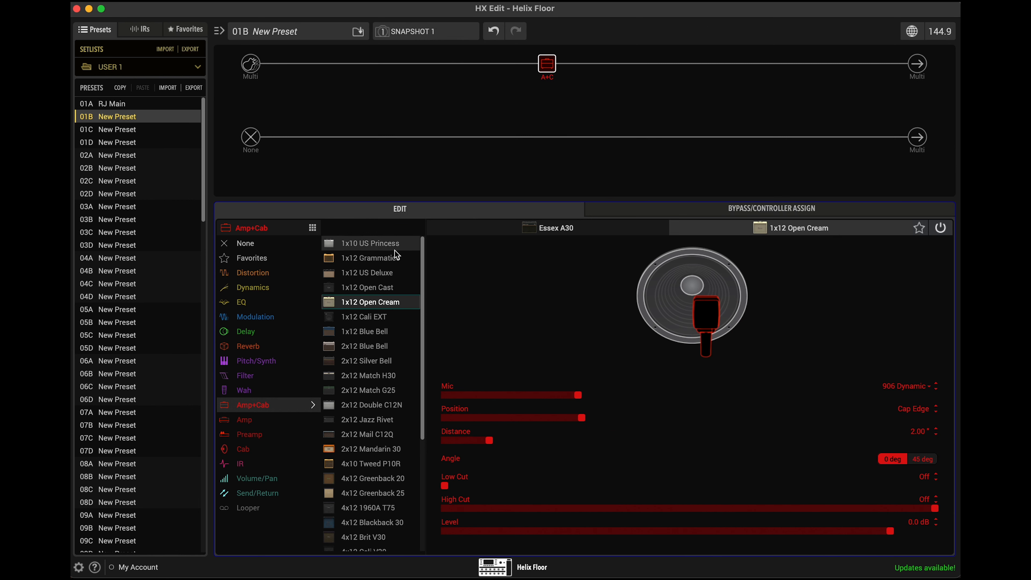
{"action": "left_click", "coordinate": [390, 315]}
{"action": "left_click", "coordinate": [389, 332]}
{"action": "left_click", "coordinate": [392, 346]}
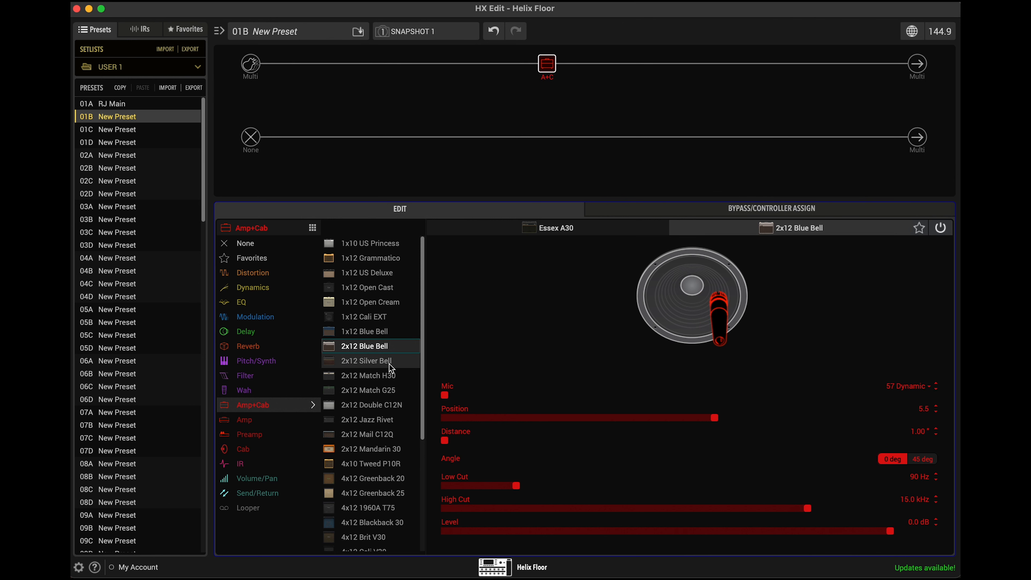
{"action": "left_click", "coordinate": [389, 360]}
{"action": "left_click", "coordinate": [386, 404]}
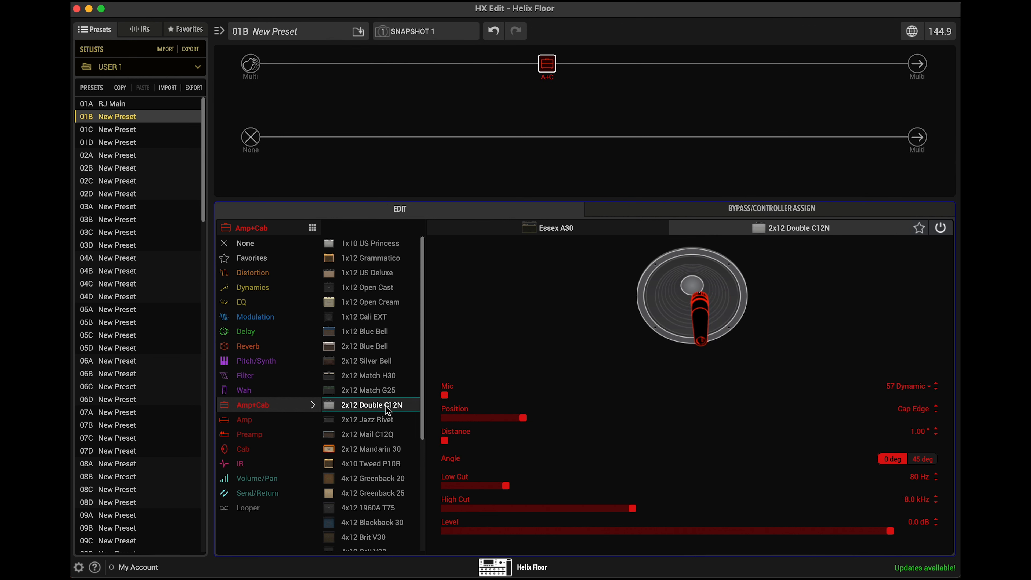
{"action": "left_click", "coordinate": [389, 365]}
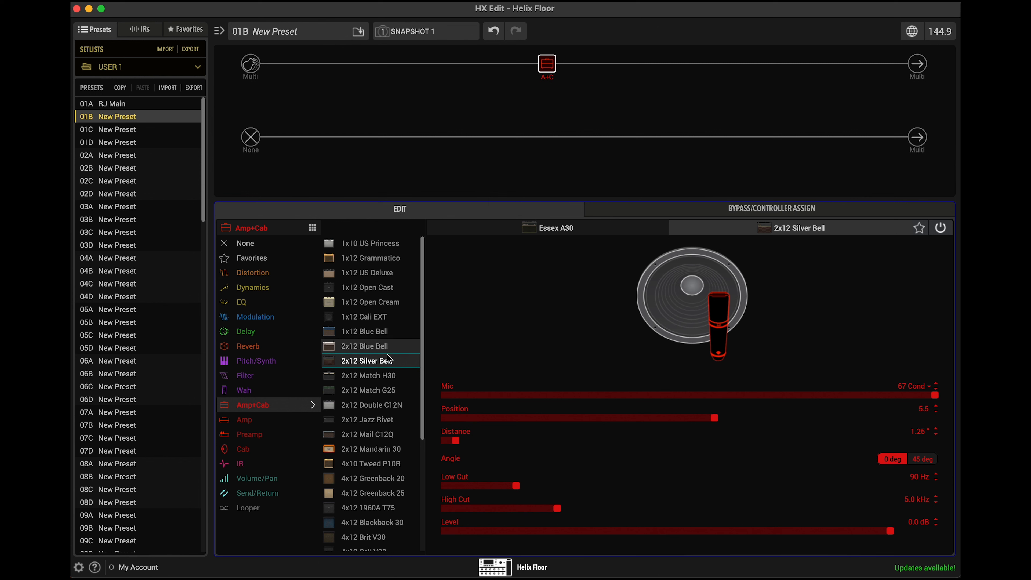
Try the 2x12 Double C12N, 2x12 Mail C12Q and 4x10 Tweed P10R cabs with the Essex A30, and choose 2x12 Blue Bell
{"action": "left_click", "coordinate": [387, 405]}
{"action": "left_click", "coordinate": [384, 434]}
{"action": "left_click", "coordinate": [381, 463]}
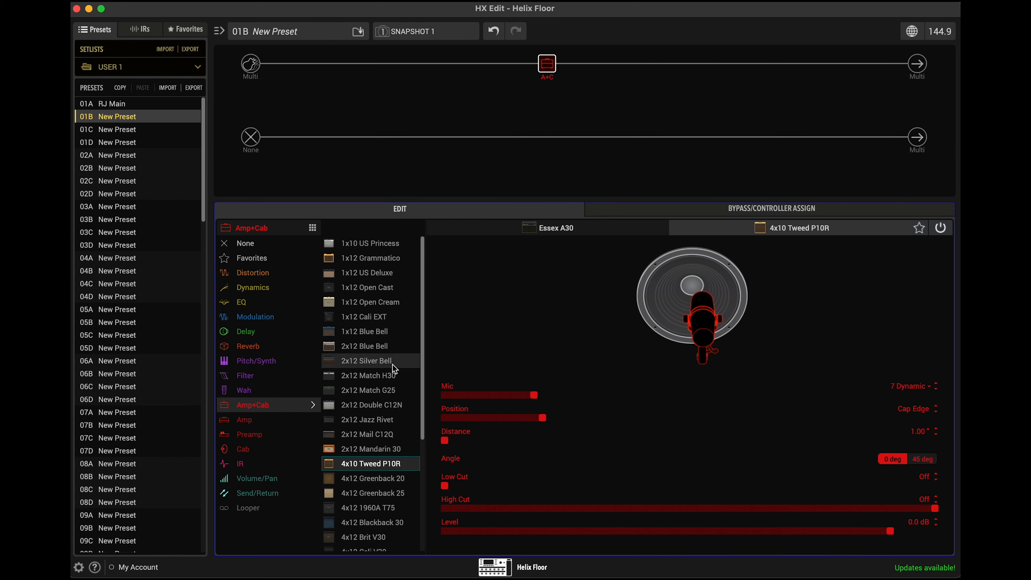
{"action": "left_click", "coordinate": [389, 346]}
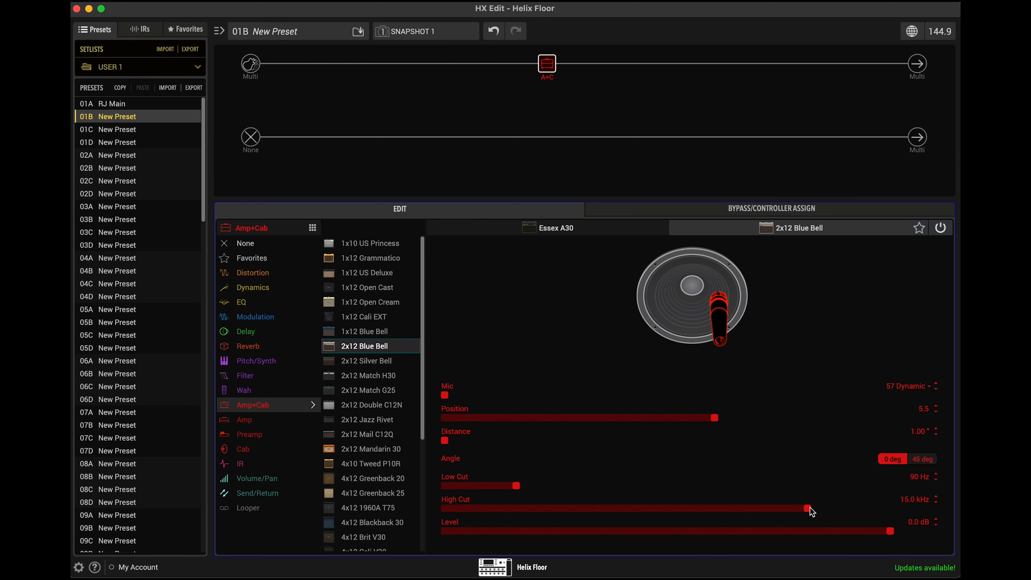
Sweep the Blue Bell cab's High Cut between about 15 kHz and 622 Hz to compare how it darkens the tone
{"action": "mouse_move", "coordinate": [809, 510]}
{"action": "left_mouse_down"}
{"action": "mouse_move", "coordinate": [556, 501]}
{"action": "mouse_move", "coordinate": [769, 494]}
{"action": "mouse_move", "coordinate": [821, 508]}
{"action": "mouse_move", "coordinate": [809, 507]}
{"action": "left_mouse_up"}
{"action": "left_click_drag", "start_coordinate": [798, 500], "coordinate": [703, 495]}
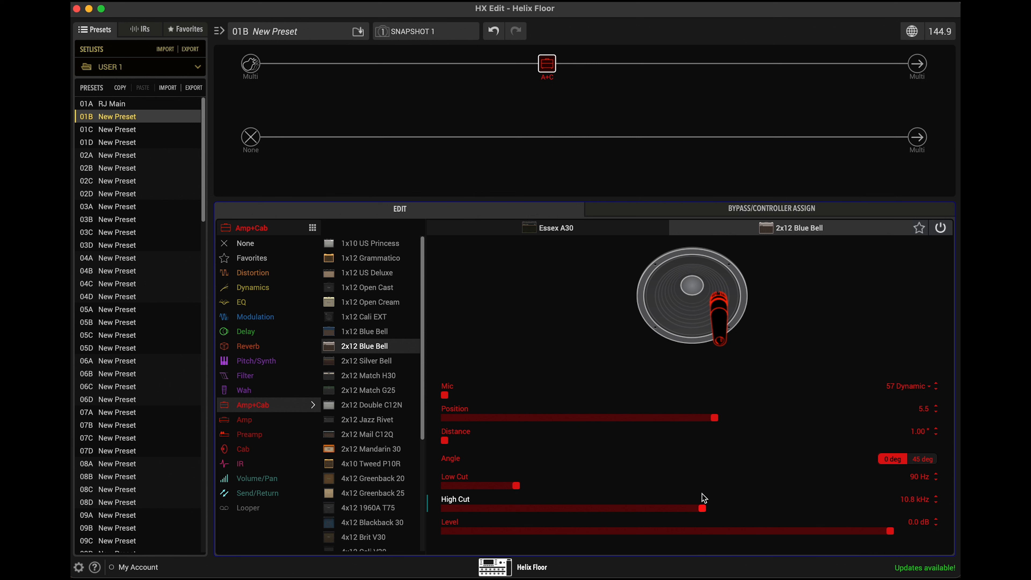
{"action": "left_click_drag", "start_coordinate": [645, 509], "coordinate": [634, 510]}
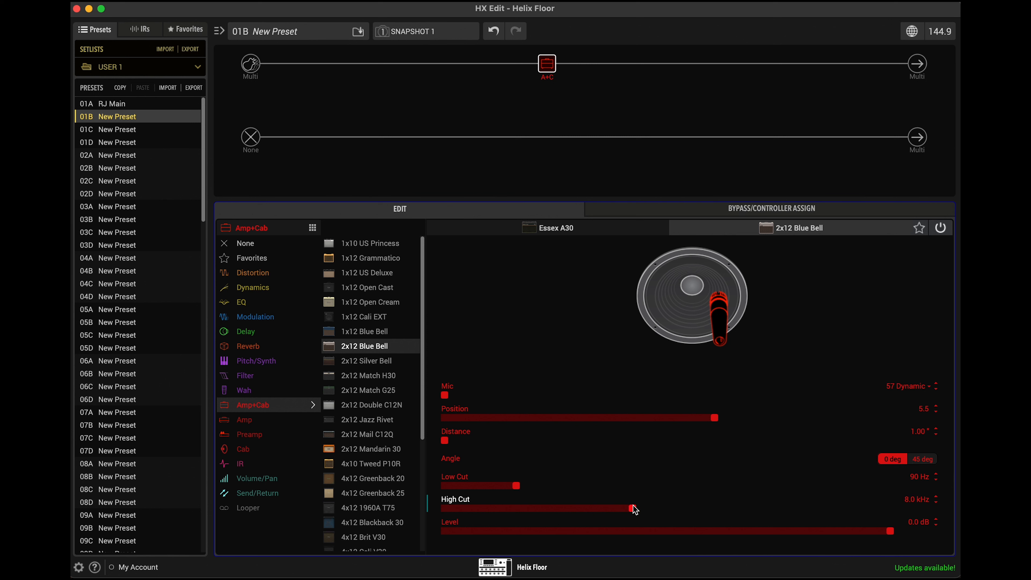
{"action": "left_click_drag", "start_coordinate": [599, 508], "coordinate": [809, 508]}
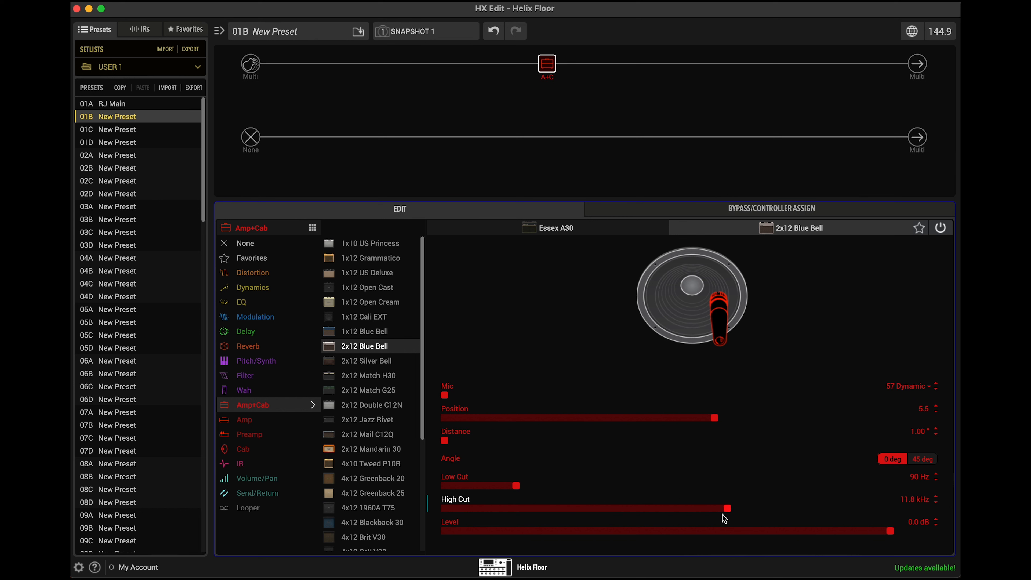
{"action": "left_click_drag", "start_coordinate": [671, 512], "coordinate": [641, 513]}
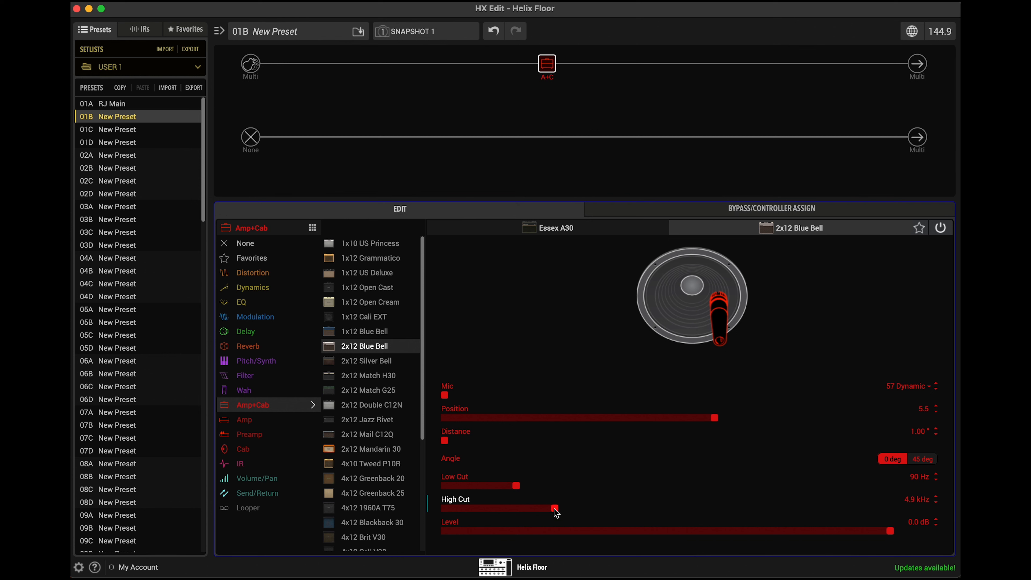
{"action": "left_click_drag", "start_coordinate": [493, 516], "coordinate": [450, 525]}
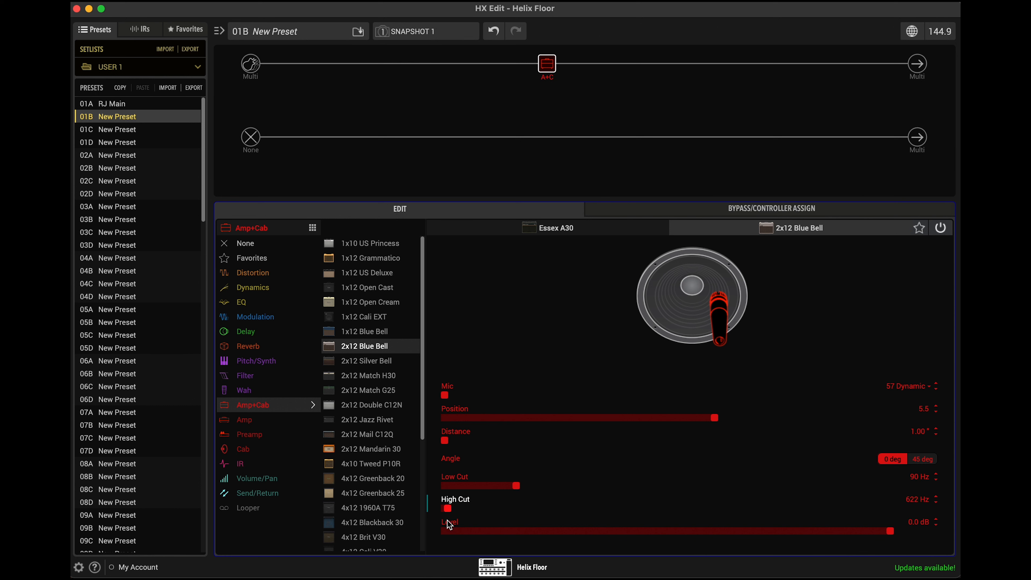
{"action": "left_click_drag", "start_coordinate": [484, 505], "coordinate": [807, 512]}
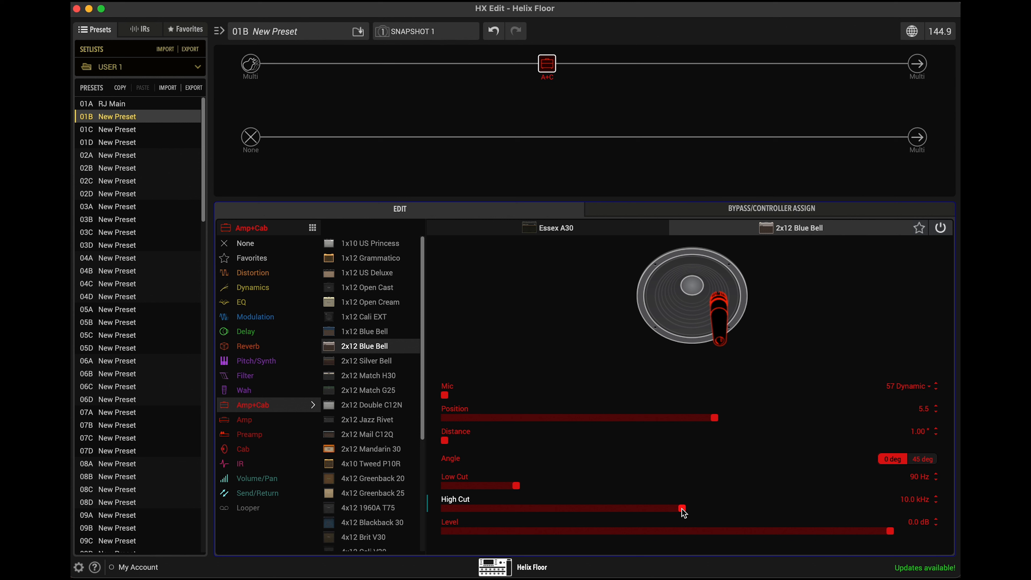
Set the Blue Bell cab's High Cut to 7.0 kHz and its Low Cut to 91 Hz
{"action": "left_click_drag", "start_coordinate": [682, 510], "coordinate": [556, 510]}
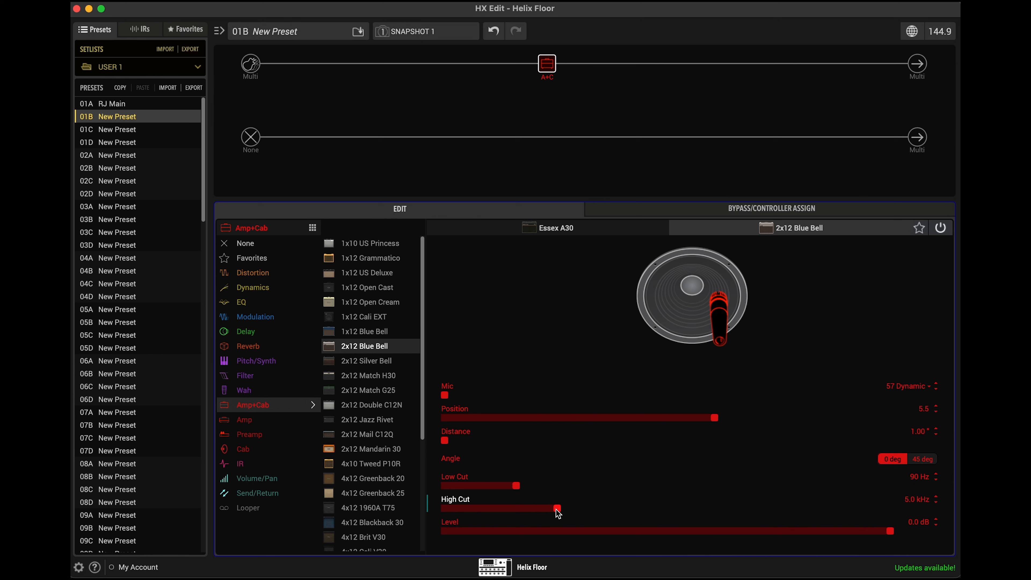
{"action": "left_click_drag", "start_coordinate": [556, 510], "coordinate": [606, 511]}
{"action": "mouse_move", "coordinate": [518, 490]}
{"action": "left_mouse_down"}
{"action": "mouse_move", "coordinate": [509, 492]}
{"action": "mouse_move", "coordinate": [518, 491]}
{"action": "left_mouse_up"}
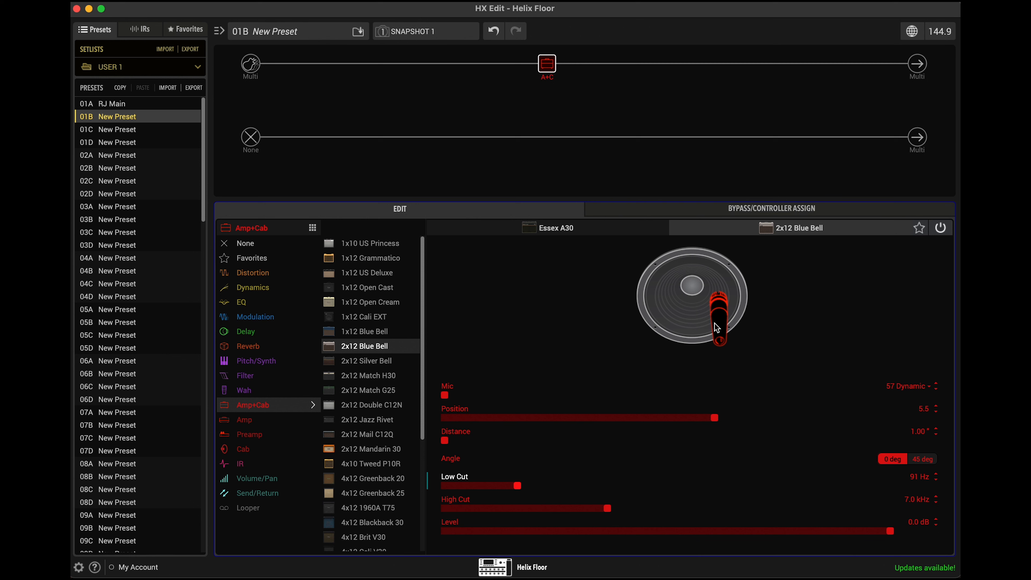
Try the 57 Dynamic mic at several spots on the speaker, including 3.4 at 3.75 inches, Cap Edge, Center and Edge
{"action": "mouse_move", "coordinate": [717, 327]}
{"action": "left_mouse_down"}
{"action": "mouse_move", "coordinate": [696, 302]}
{"action": "mouse_move", "coordinate": [758, 296]}
{"action": "mouse_move", "coordinate": [701, 286]}
{"action": "mouse_move", "coordinate": [707, 326]}
{"action": "left_mouse_up"}
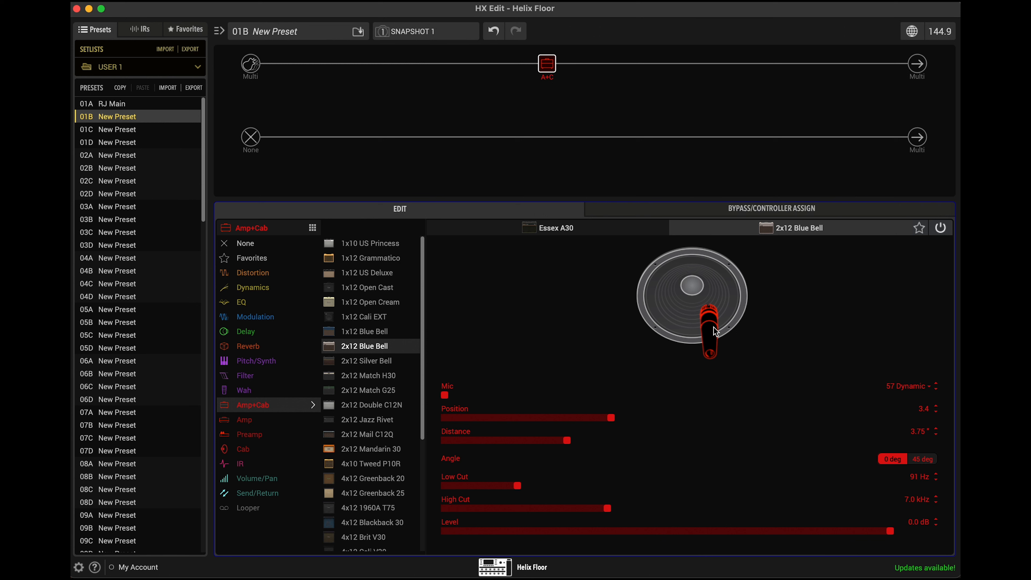
{"action": "left_click_drag", "start_coordinate": [713, 327], "coordinate": [707, 308]}
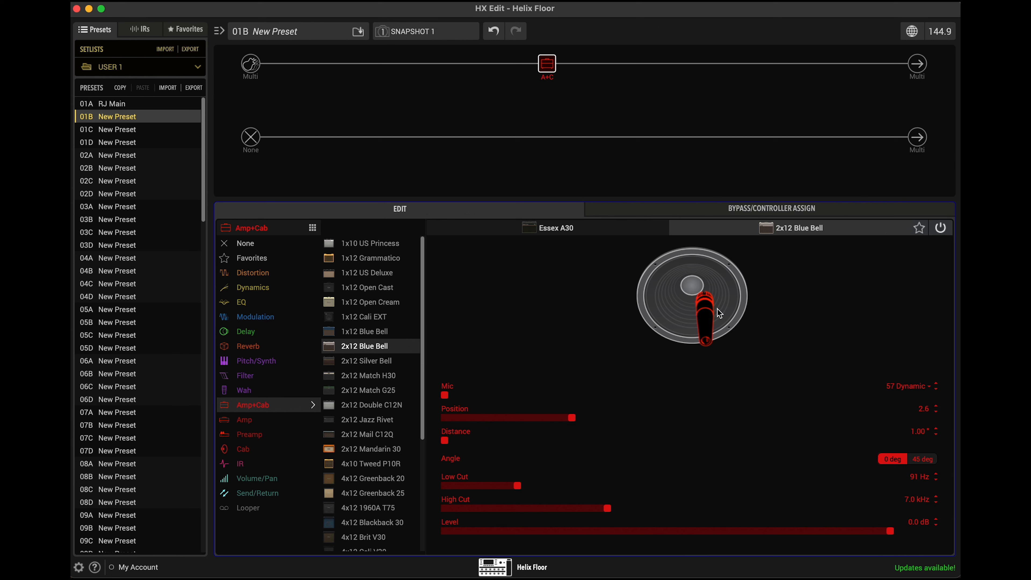
{"action": "left_click_drag", "start_coordinate": [572, 421], "coordinate": [563, 421]}
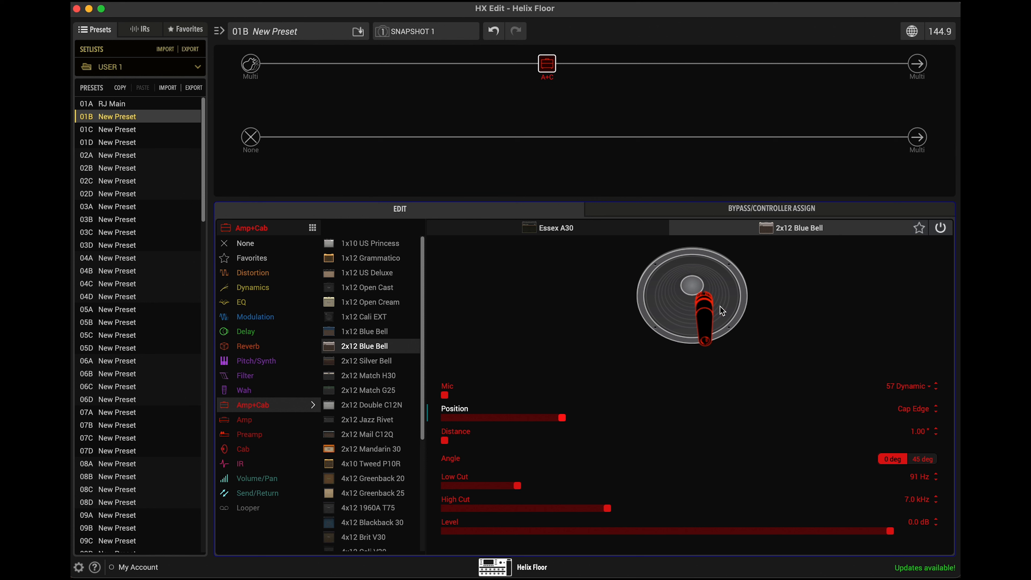
{"action": "left_click_drag", "start_coordinate": [705, 307], "coordinate": [679, 310]}
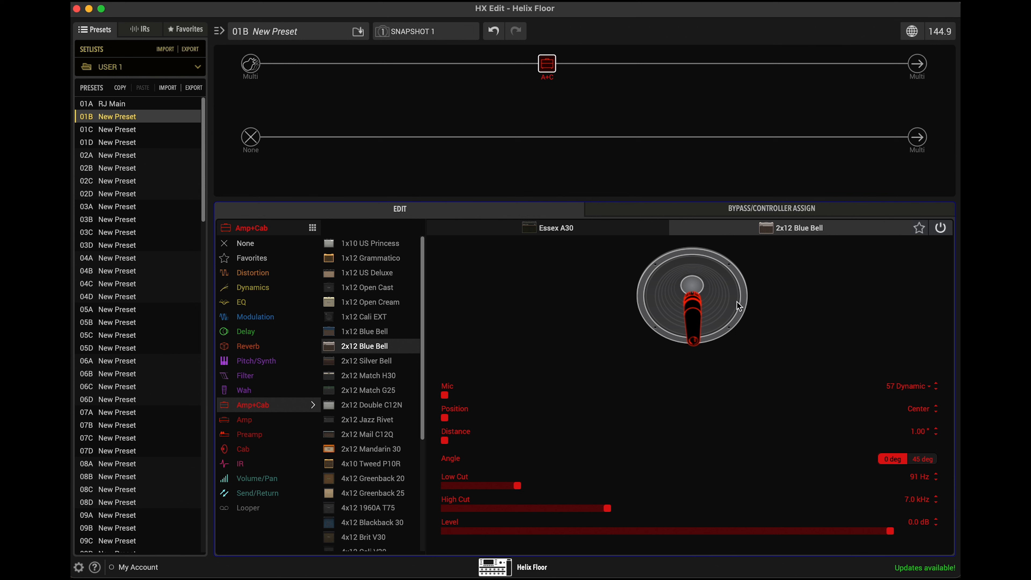
{"action": "left_click_drag", "start_coordinate": [692, 311], "coordinate": [790, 298]}
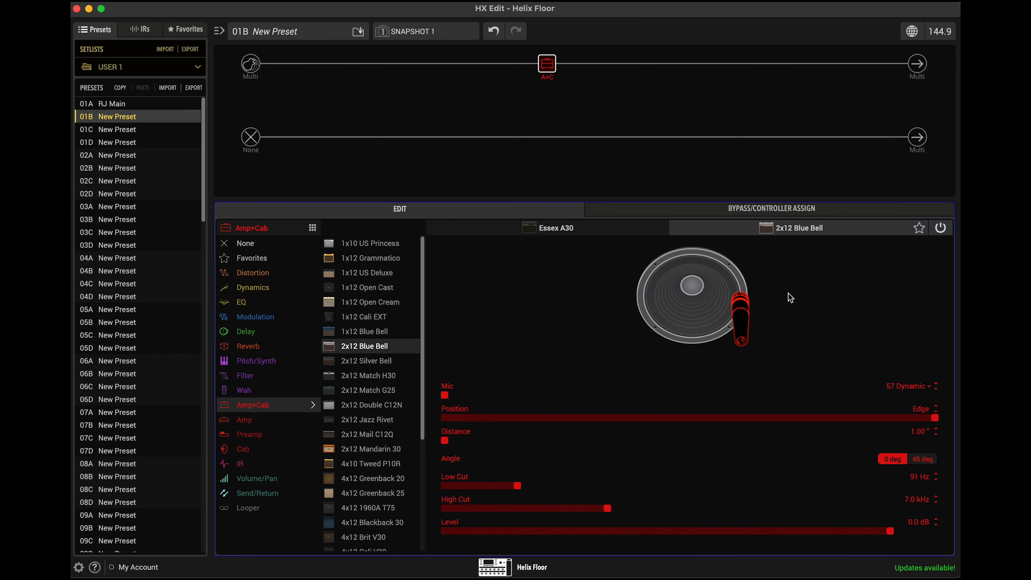
Bring the 57 Dynamic mic back to the Cap Edge position on the Blue Bell speaker at 1.00 inch distance
{"action": "left_click_drag", "start_coordinate": [745, 307], "coordinate": [701, 304]}
{"action": "left_click", "coordinate": [583, 231]}
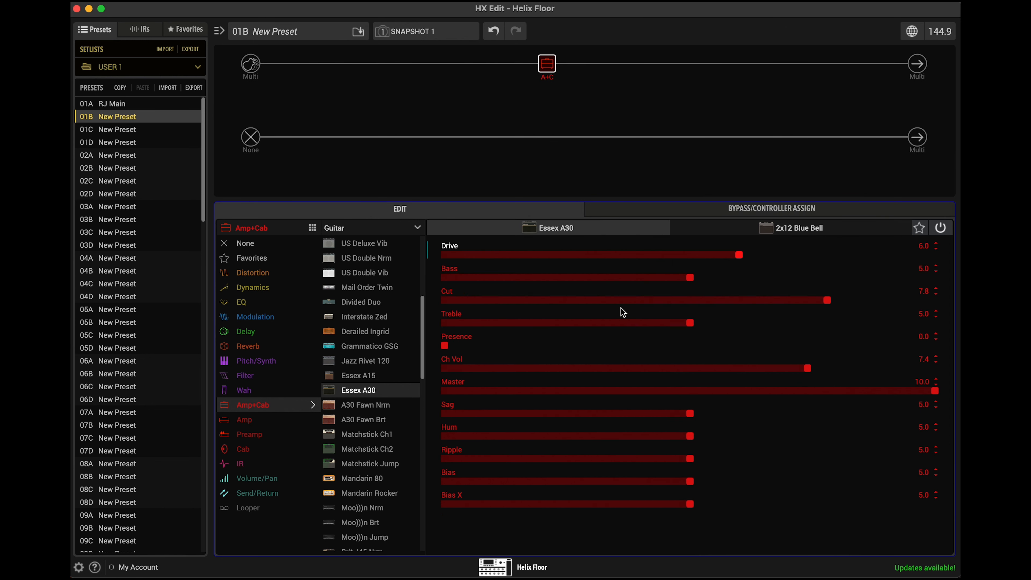
{"action": "left_click", "coordinate": [733, 229]}
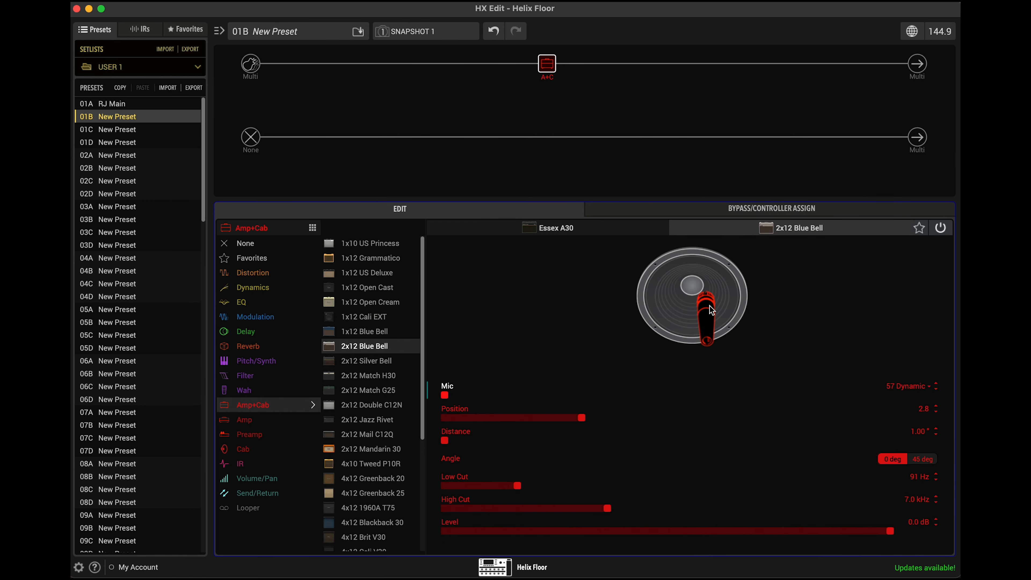
{"action": "left_click_drag", "start_coordinate": [709, 305], "coordinate": [705, 309]}
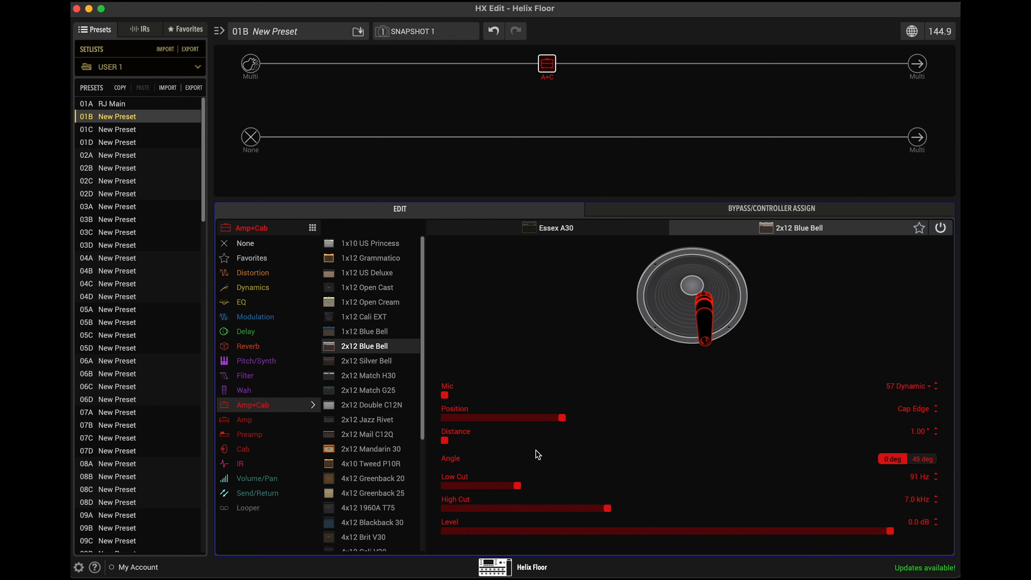
Sweep the mic distance through 5.50, 8.50 and 11.75 inches and back to 1.00 inch, ending at 1.50 inches
{"action": "left_click_drag", "start_coordinate": [445, 441], "coordinate": [869, 425]}
{"action": "left_click_drag", "start_coordinate": [715, 426], "coordinate": [408, 455]}
{"action": "left_click_drag", "start_coordinate": [446, 442], "coordinate": [653, 453]}
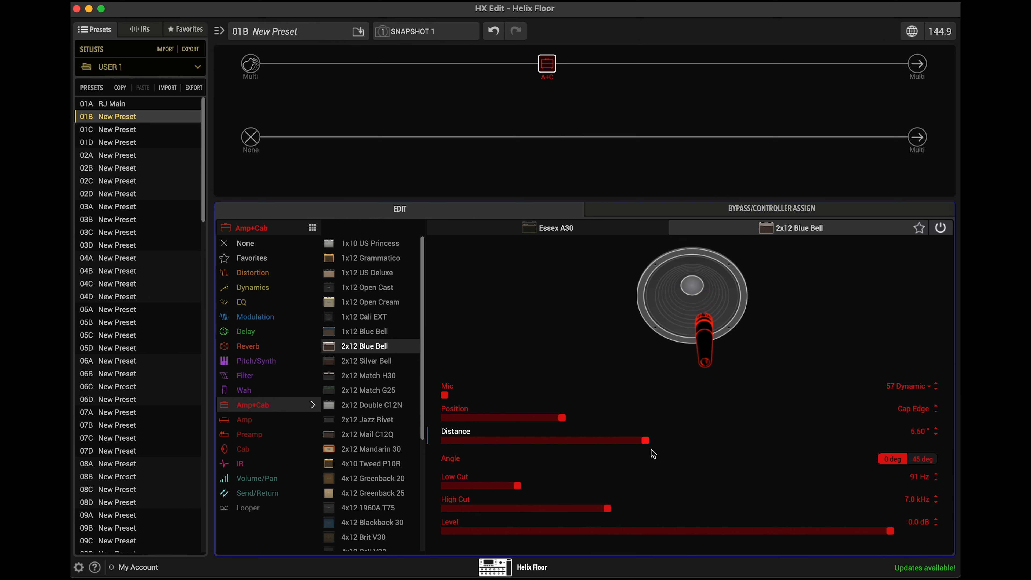
{"action": "left_click_drag", "start_coordinate": [647, 447], "coordinate": [784, 450]}
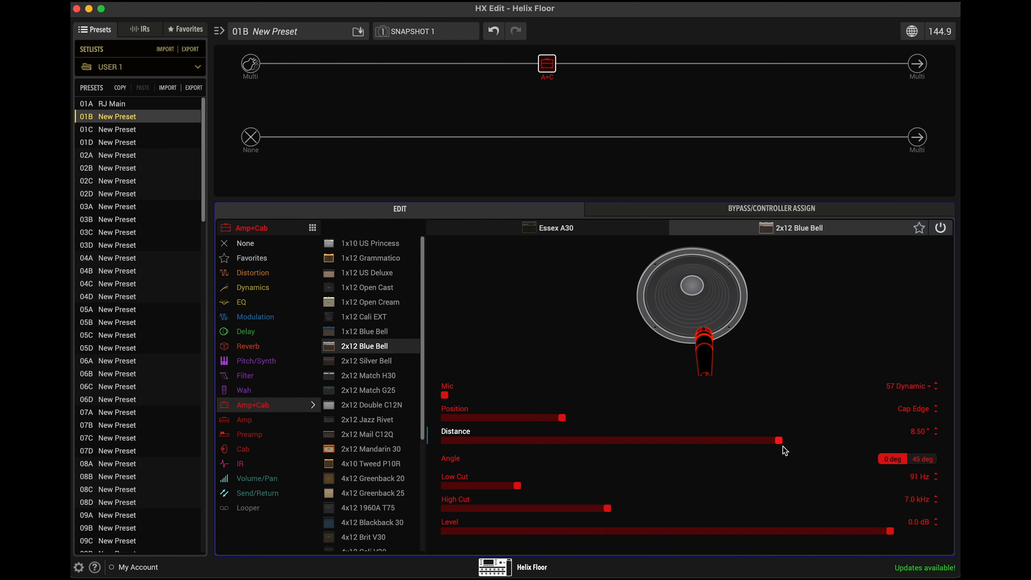
{"action": "left_click_drag", "start_coordinate": [785, 451], "coordinate": [929, 441]}
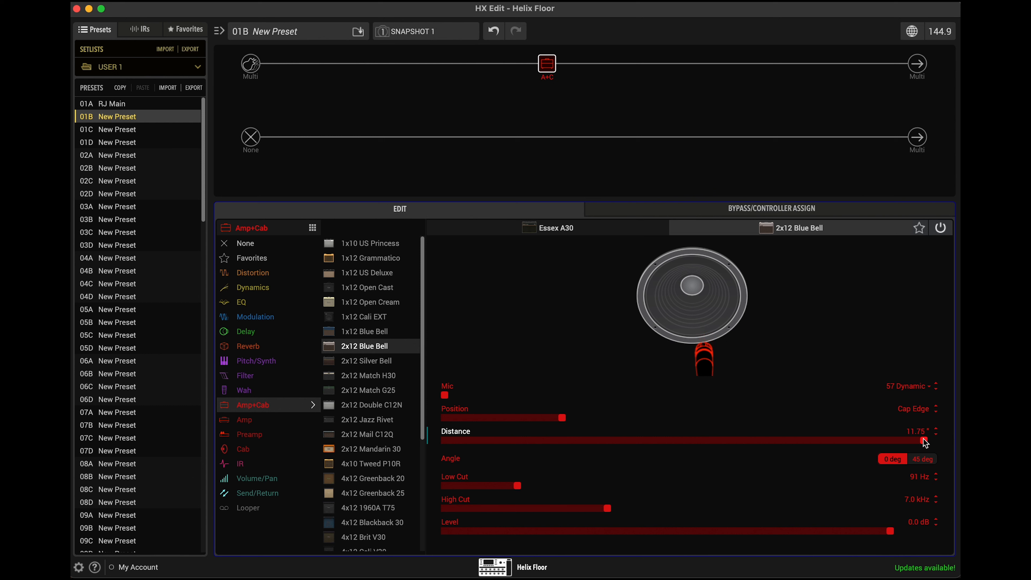
{"action": "left_click_drag", "start_coordinate": [924, 438], "coordinate": [463, 438]}
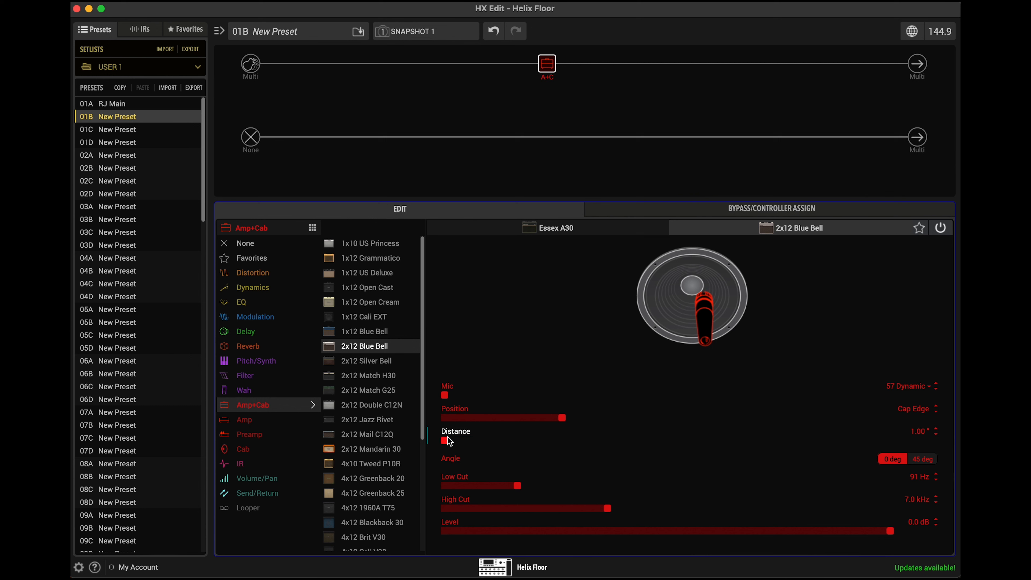
{"action": "left_click_drag", "start_coordinate": [447, 441], "coordinate": [469, 443]}
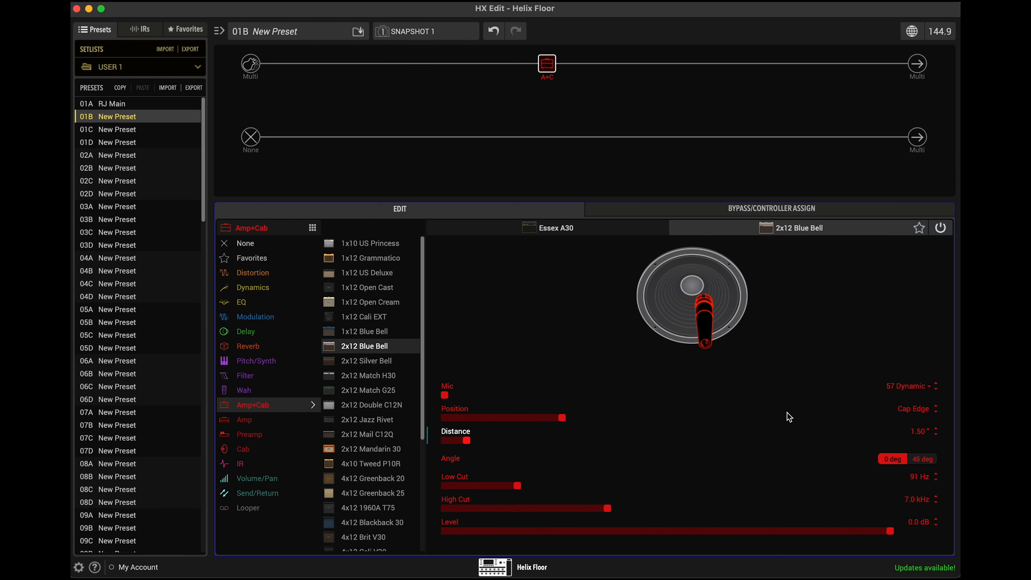
Set the Essex A30 amp's Drive to 2.4, Bass to 5.5 and Treble to 5.9
{"action": "left_click", "coordinate": [579, 228]}
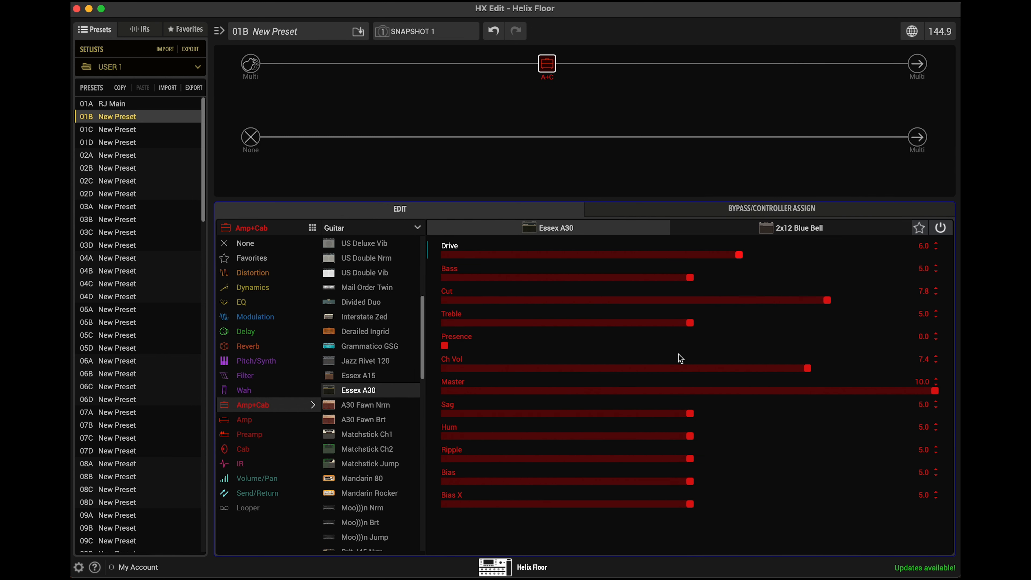
{"action": "left_click_drag", "start_coordinate": [743, 259], "coordinate": [591, 260]}
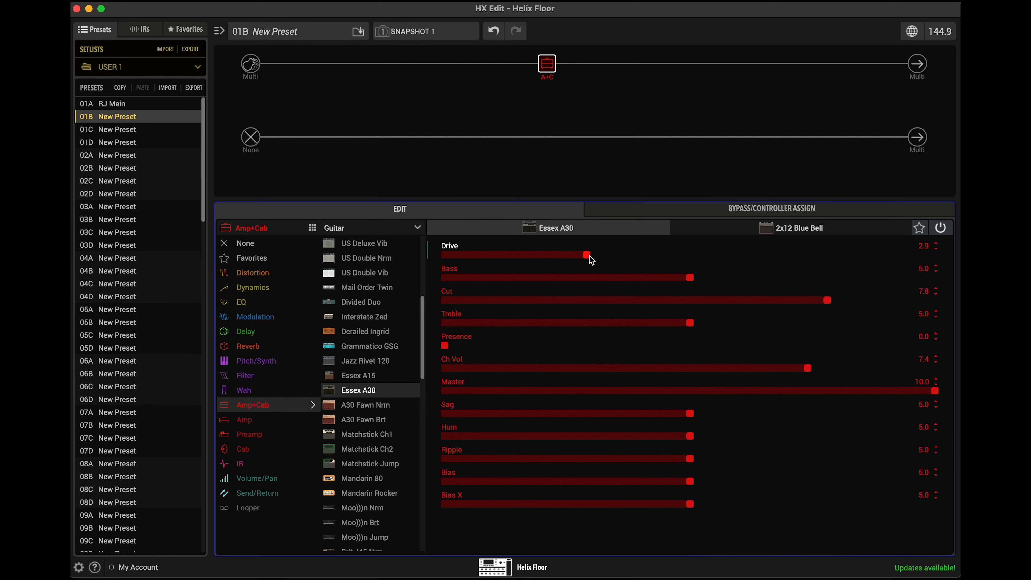
{"action": "left_click_drag", "start_coordinate": [591, 260], "coordinate": [576, 259]}
{"action": "left_click_drag", "start_coordinate": [576, 259], "coordinate": [566, 259]}
{"action": "left_click_drag", "start_coordinate": [690, 277], "coordinate": [720, 280]}
{"action": "left_click_drag", "start_coordinate": [700, 327], "coordinate": [732, 326]}
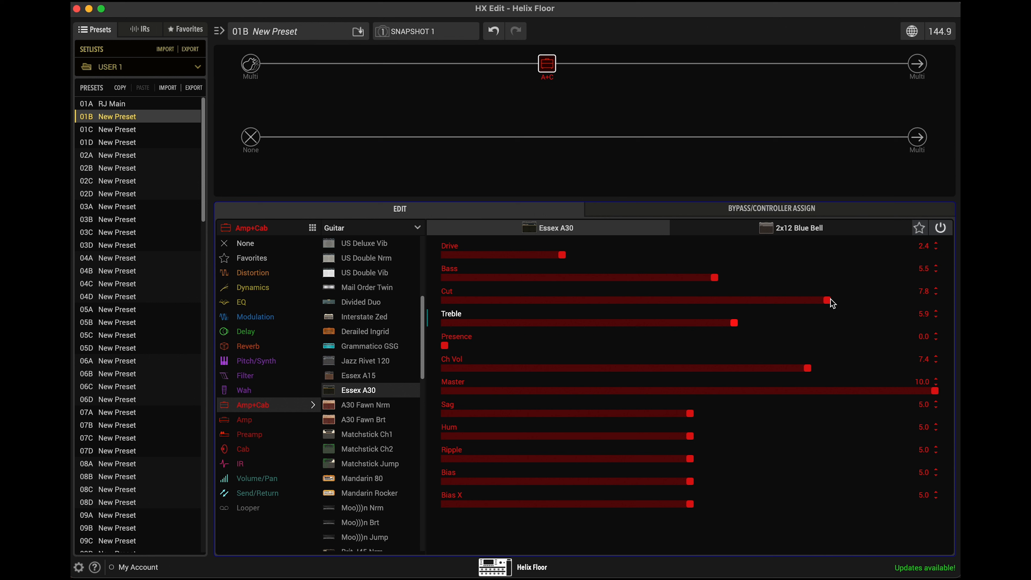
Try the amp's Cut at the extremes of 10.0 and 0.0, and set it to 5.0
{"action": "left_click_drag", "start_coordinate": [831, 299], "coordinate": [940, 306]}
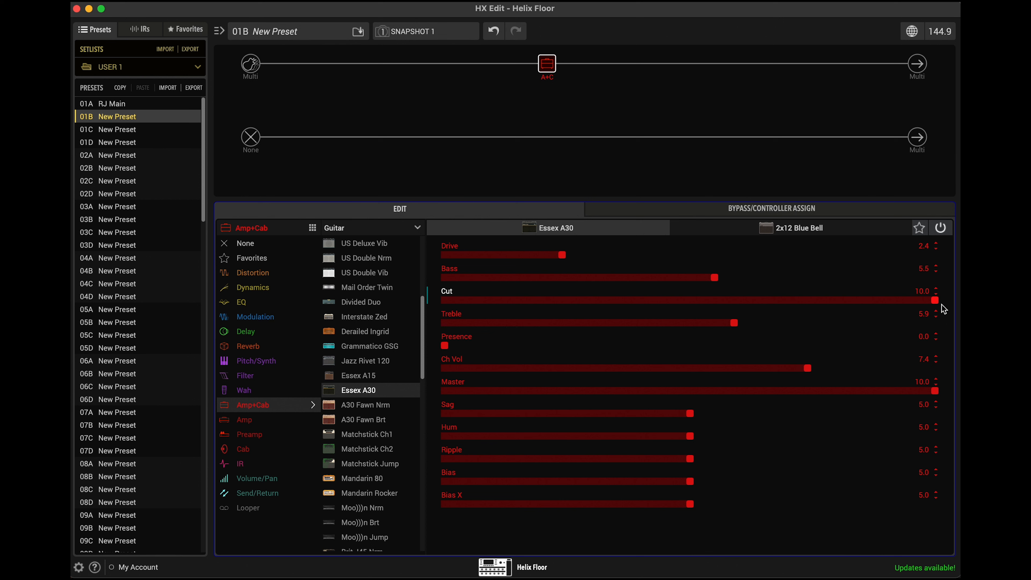
{"action": "left_click_drag", "start_coordinate": [919, 302], "coordinate": [411, 309]}
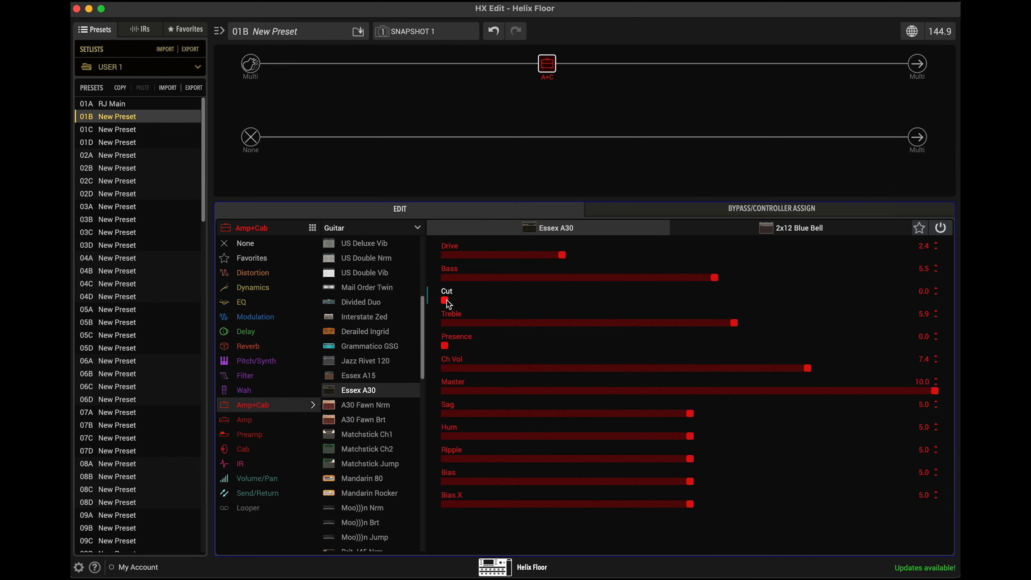
{"action": "left_click_drag", "start_coordinate": [445, 300], "coordinate": [670, 306]}
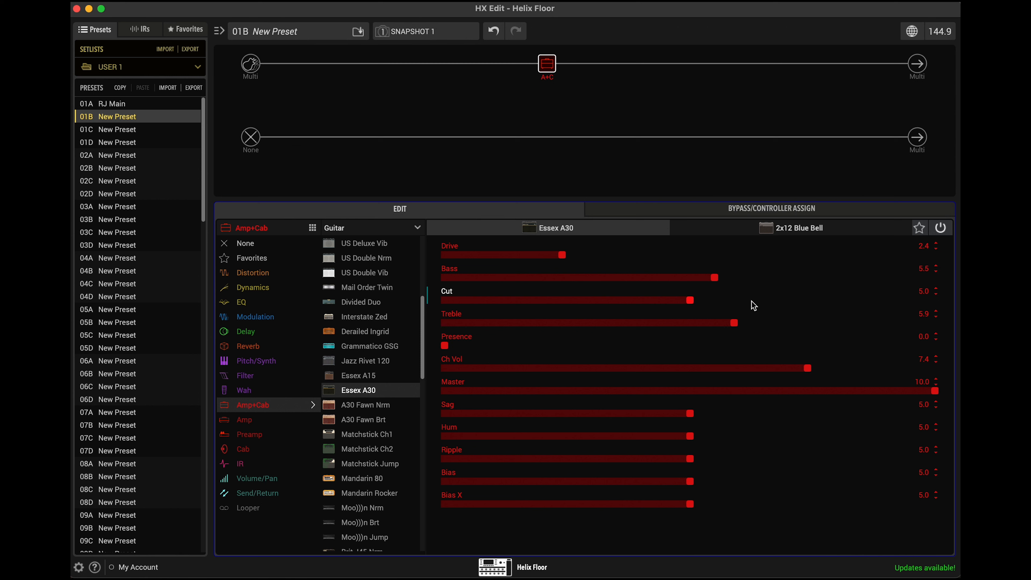
Fine-tune the amp by setting Treble to 6.1, Ch Vol to 8.6 and Drive to 2.7
{"action": "left_click_drag", "start_coordinate": [734, 323], "coordinate": [746, 329]}
{"action": "left_click_drag", "start_coordinate": [810, 369], "coordinate": [853, 368]}
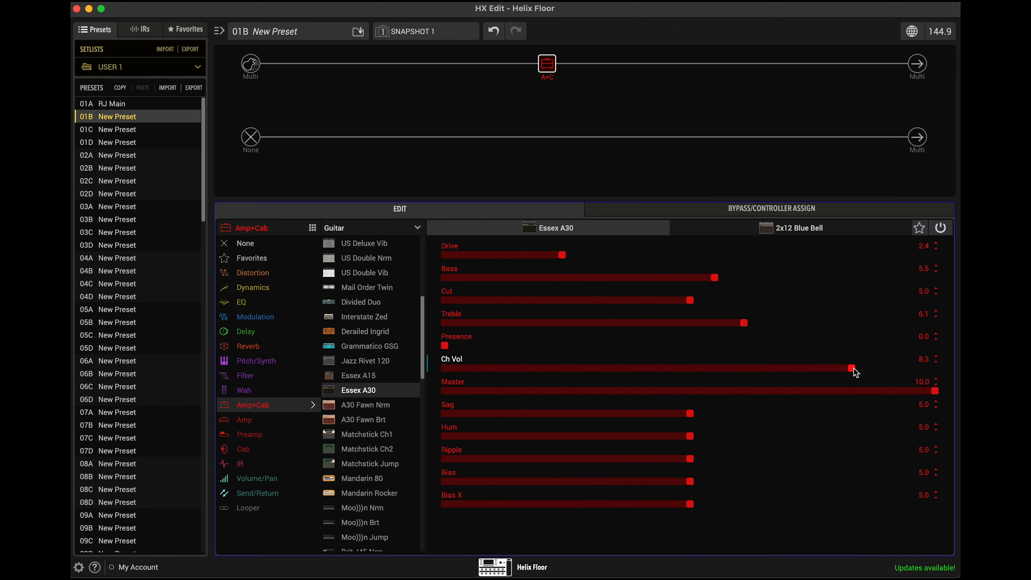
{"action": "left_click_drag", "start_coordinate": [854, 371], "coordinate": [867, 373]}
{"action": "left_click_drag", "start_coordinate": [563, 256], "coordinate": [578, 260]}
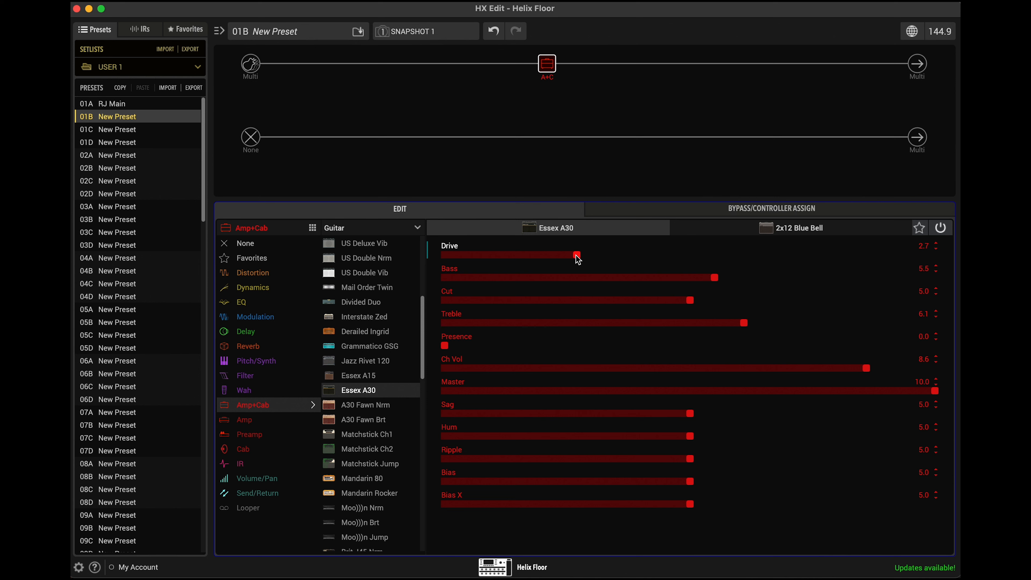
Set the Blue Bell cab's mic distance to 1.00 inch and Low Cut to 80 Hz, and return to the Essex A30 parameters
{"action": "left_click", "coordinate": [806, 228]}
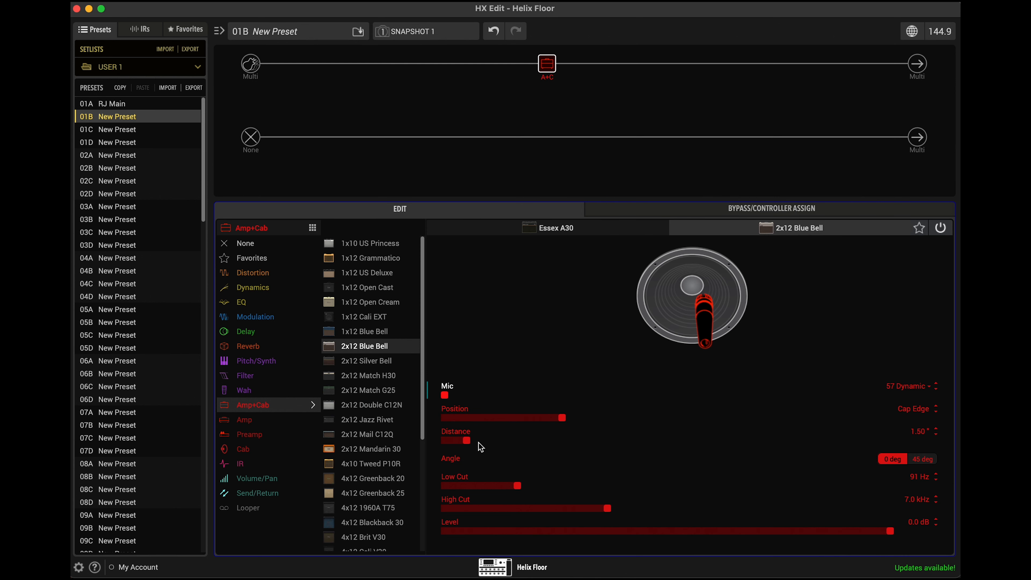
{"action": "left_click", "coordinate": [463, 443]}
{"action": "left_click_drag", "start_coordinate": [462, 445], "coordinate": [437, 445]}
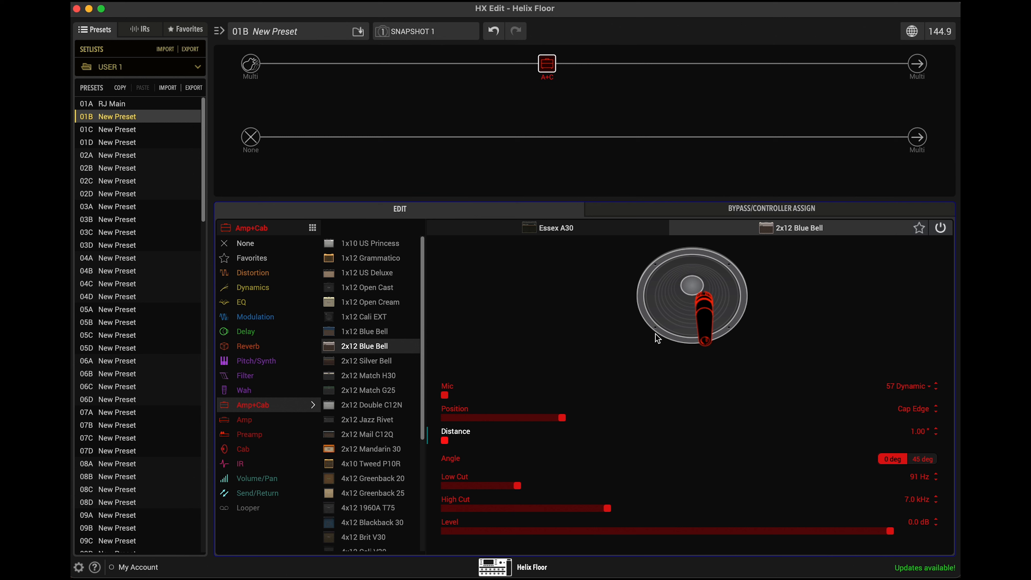
{"action": "left_click_drag", "start_coordinate": [518, 486], "coordinate": [507, 490]}
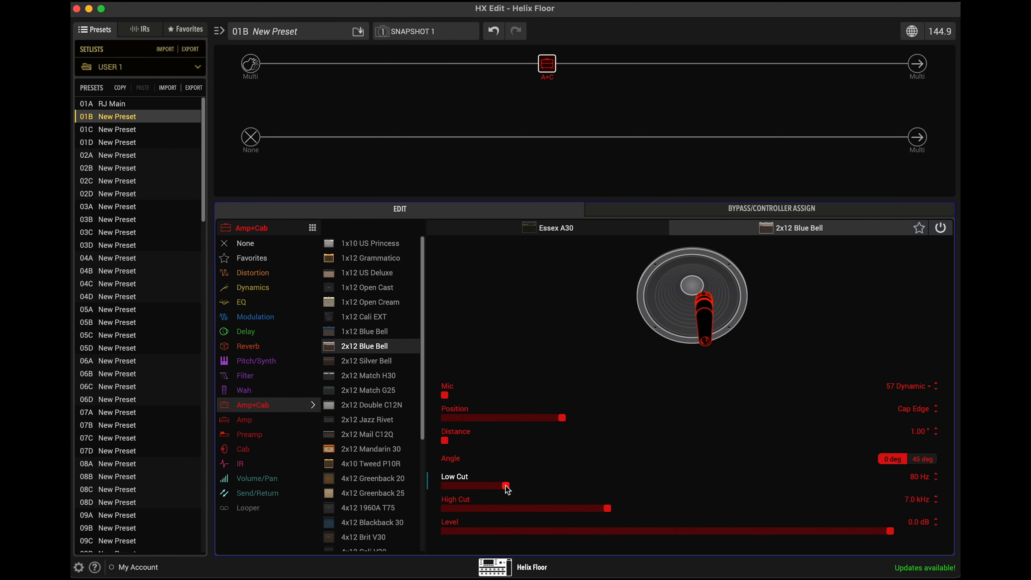
{"action": "left_click", "coordinate": [541, 229]}
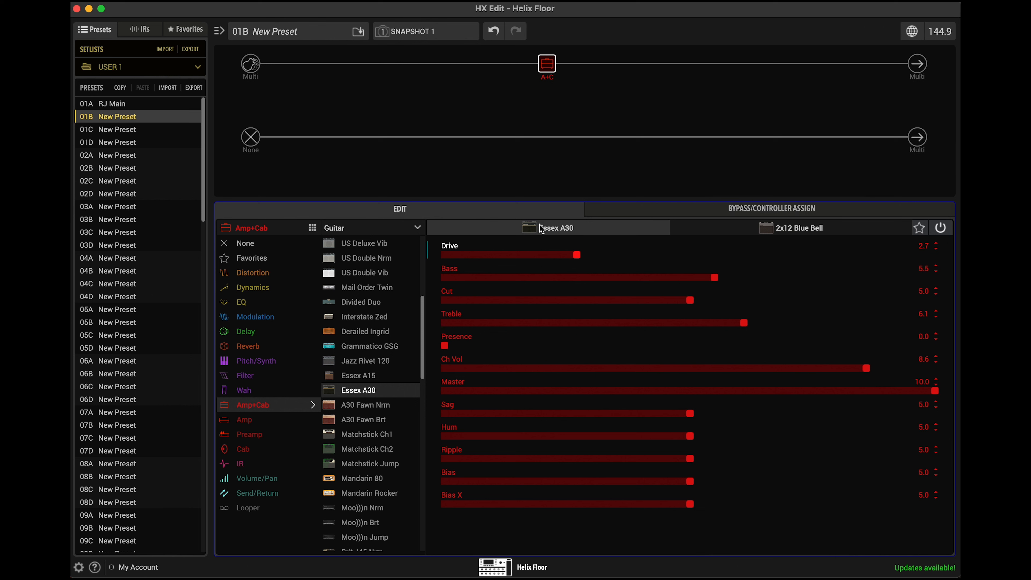
Raise the Essex A30's Drive to 3.0 and add a mono Dynamic Hall reverb after the amp block
{"action": "left_click_drag", "start_coordinate": [577, 257], "coordinate": [592, 262]}
{"action": "left_click", "coordinate": [699, 65]}
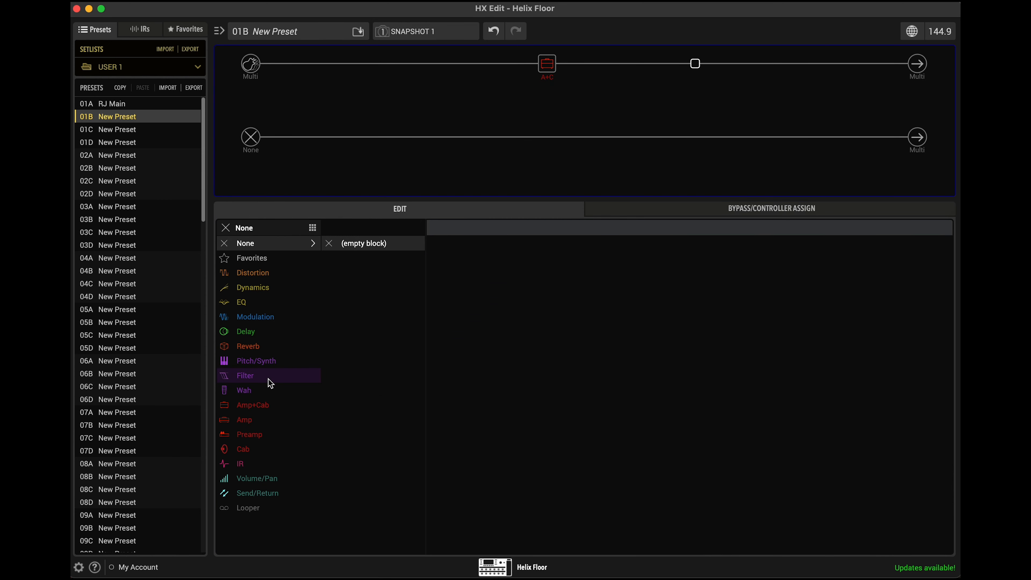
{"action": "left_click", "coordinate": [256, 347]}
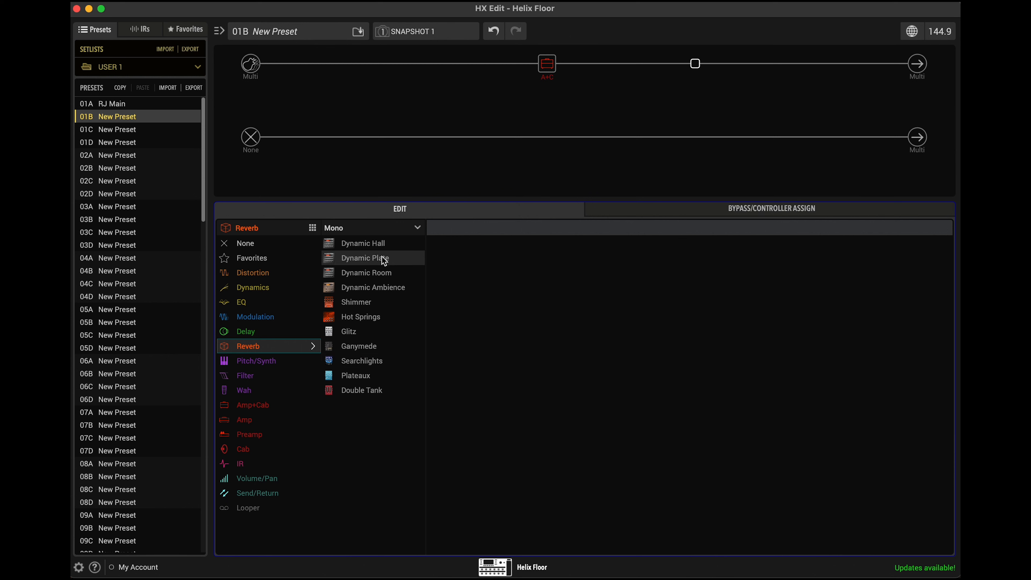
{"action": "left_click", "coordinate": [377, 243]}
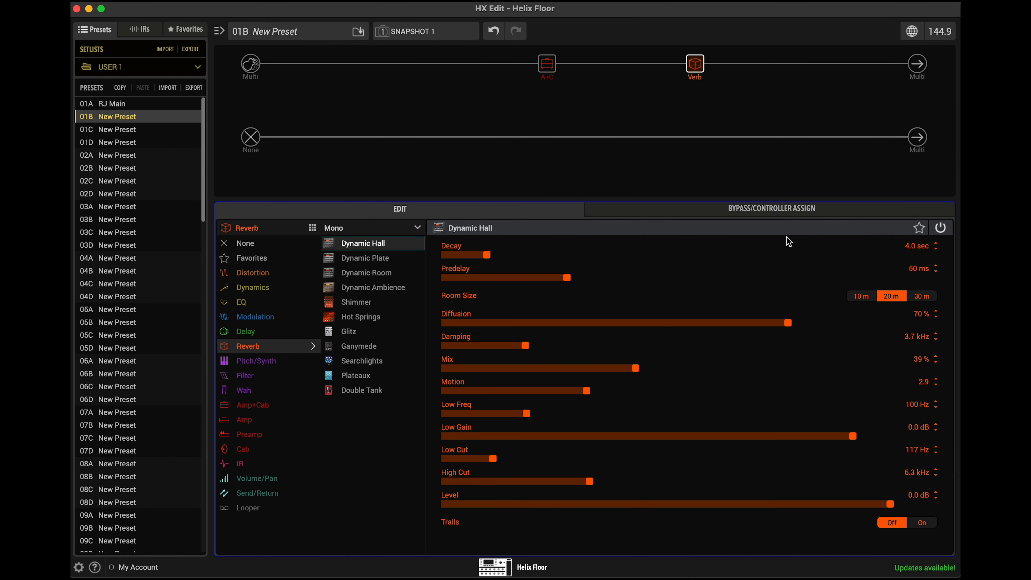
Set the Dynamic Hall reverb's Decay to 1.0 sec and its Mix to 21 %
{"action": "left_click", "coordinate": [912, 251]}
{"action": "type", "text": "1"}
{"action": "key", "text": "Return"}
{"action": "left_click_drag", "start_coordinate": [637, 371], "coordinate": [545, 372]}
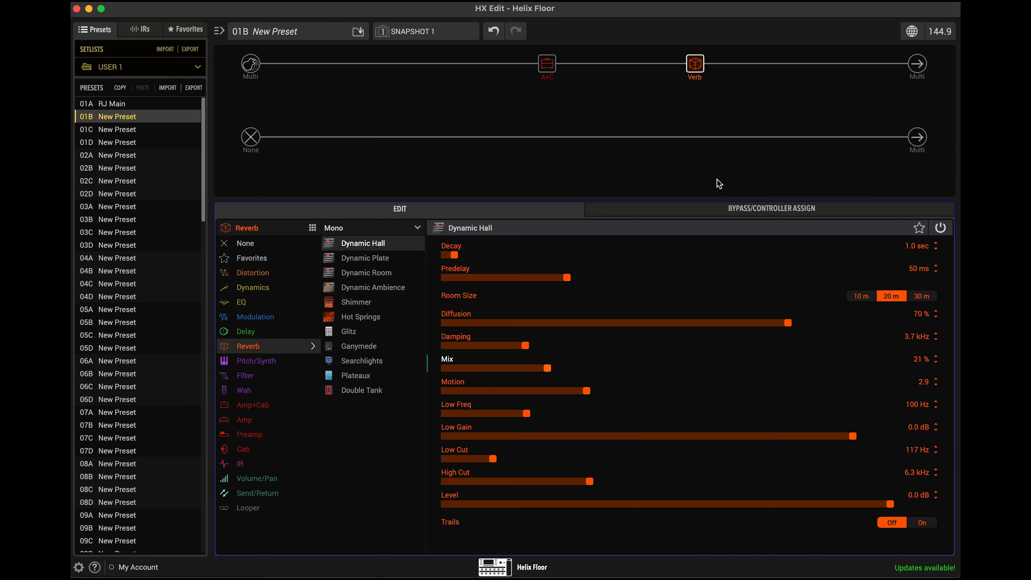
Compare the 2x12 Blue Bell cab's High Cut at 5.0 kHz and higher, settle in between, and return to the Essex A30 parameters
{"action": "left_click", "coordinate": [546, 64]}
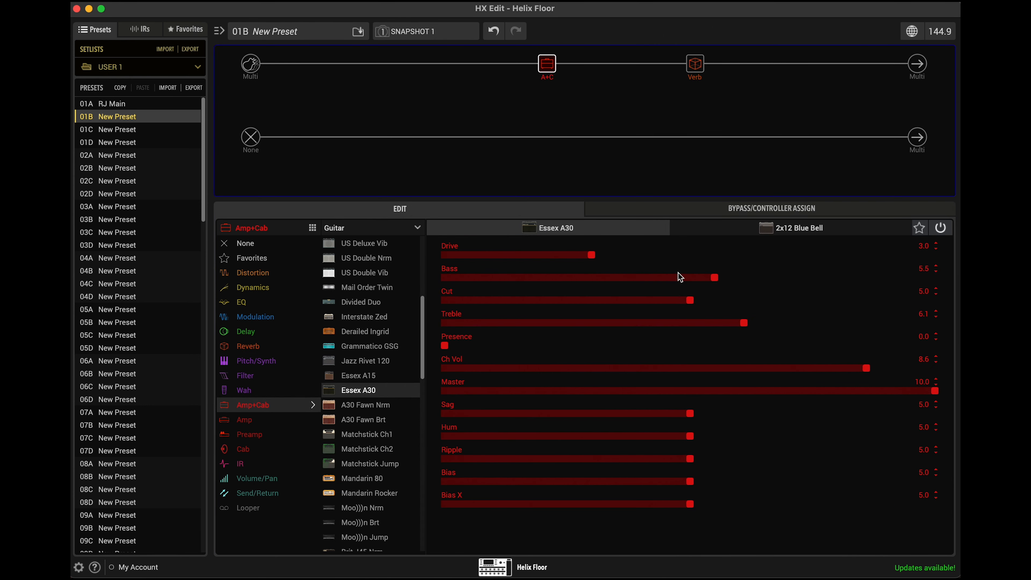
{"action": "left_click", "coordinate": [773, 233]}
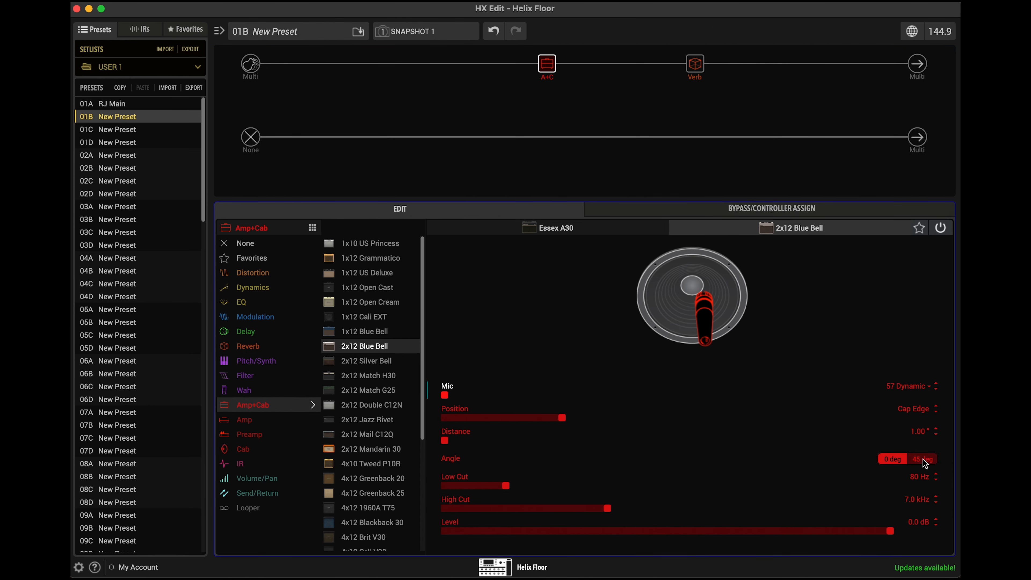
{"action": "left_click_drag", "start_coordinate": [608, 512], "coordinate": [561, 513]}
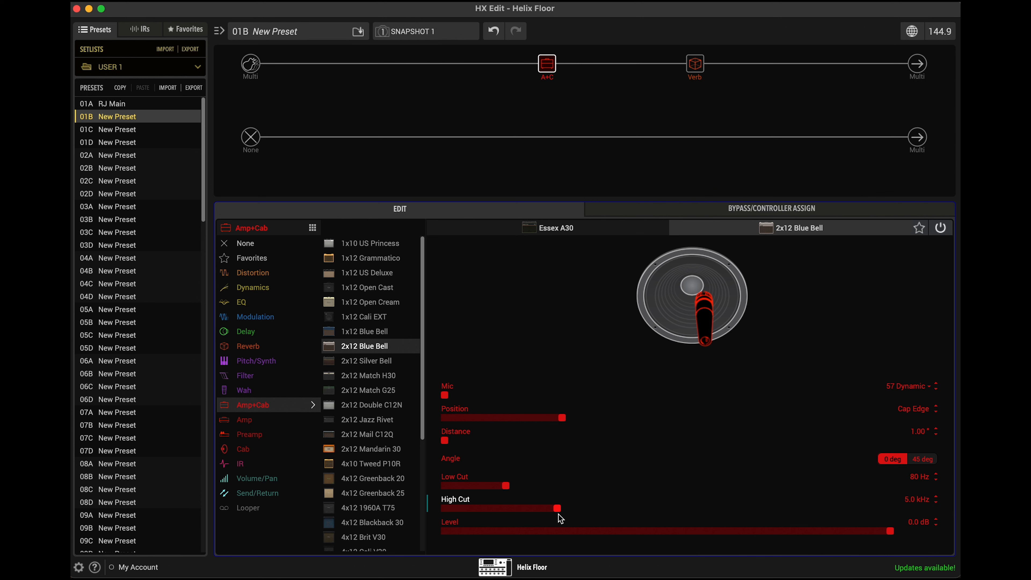
{"action": "left_click_drag", "start_coordinate": [558, 513], "coordinate": [609, 504]}
{"action": "left_click_drag", "start_coordinate": [609, 504], "coordinate": [559, 509]}
{"action": "left_click_drag", "start_coordinate": [559, 510], "coordinate": [586, 515]}
{"action": "left_click", "coordinate": [615, 234]}
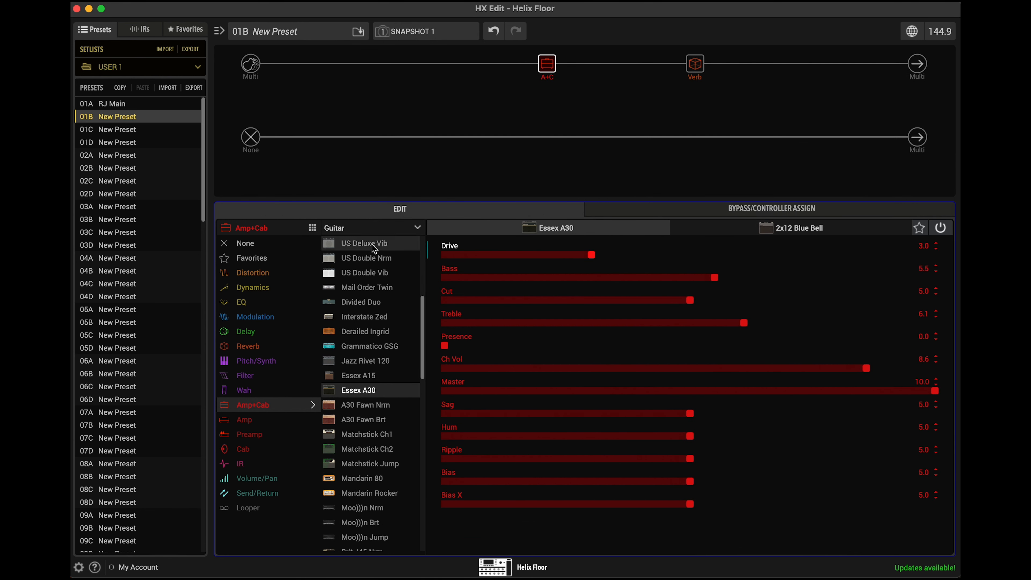
Add a mono Minotaur distortion block directly before the amp
{"action": "left_click", "coordinate": [442, 67]}
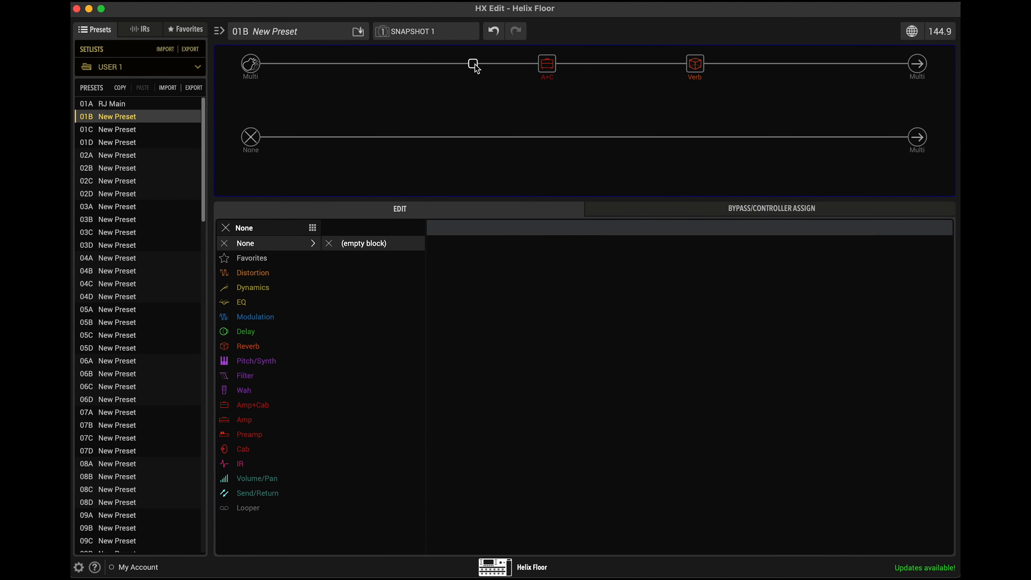
{"action": "left_click", "coordinate": [245, 272]}
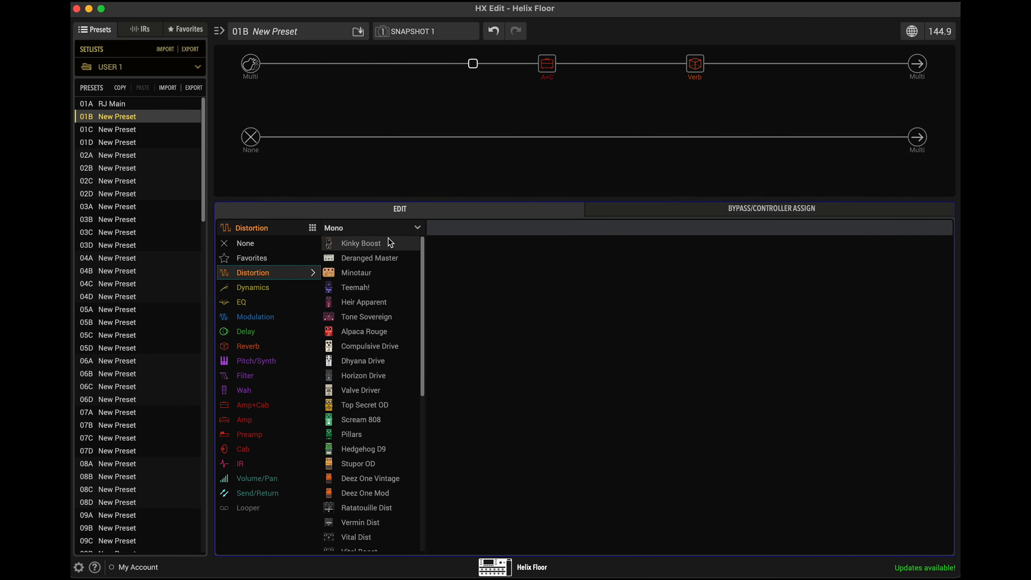
{"action": "left_click", "coordinate": [381, 273]}
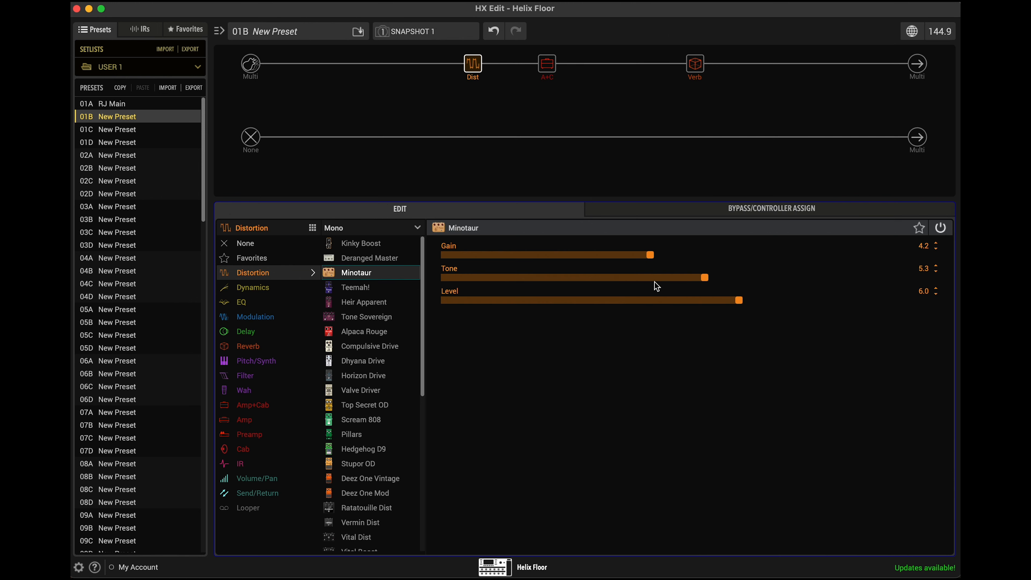
Set the Minotaur's Gain to 4.8, Tone to 6.4 and Level to 6.5, and bypass the block
{"action": "left_click_drag", "start_coordinate": [649, 255], "coordinate": [586, 258]}
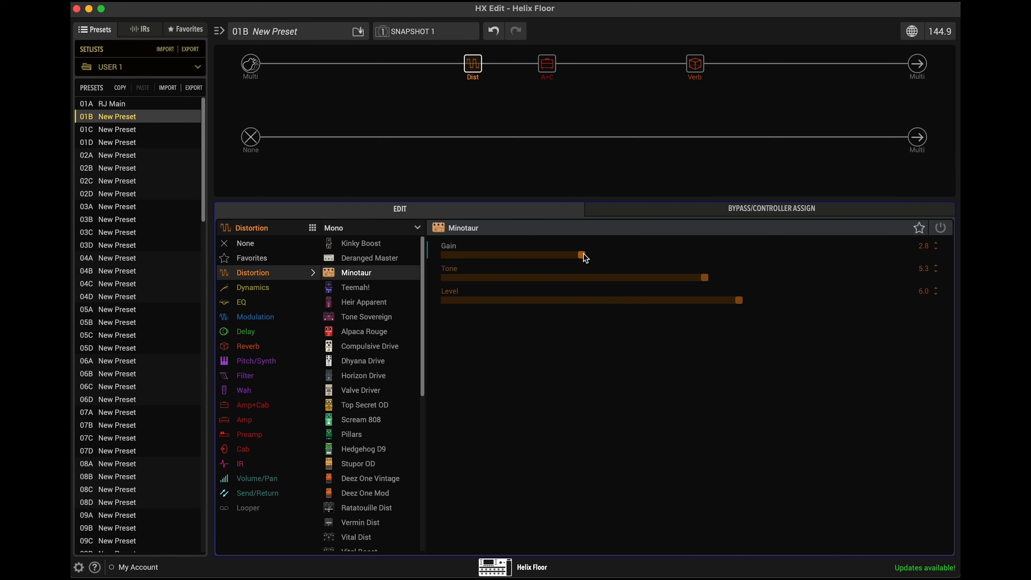
{"action": "key", "text": "space"}
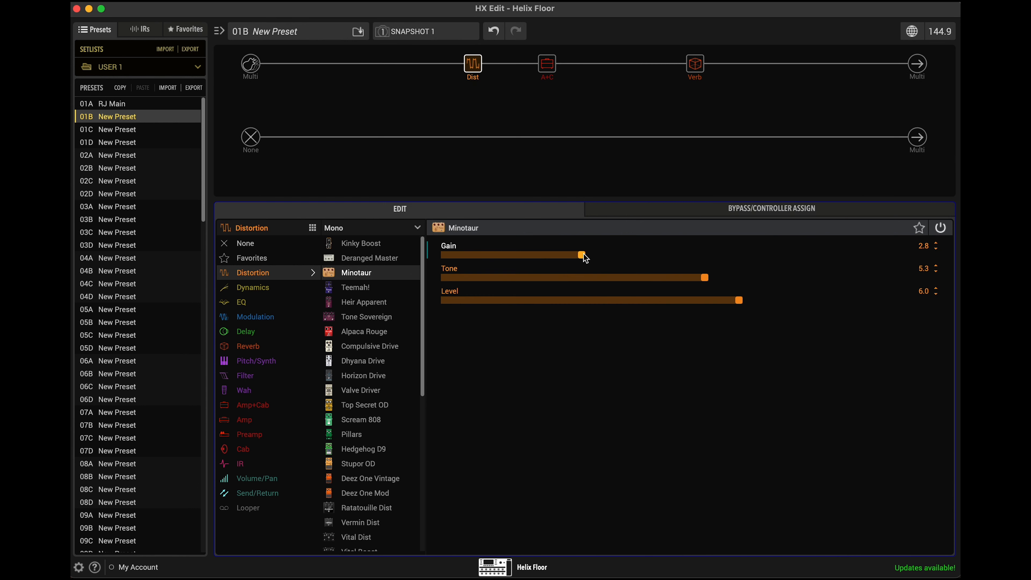
{"action": "left_click_drag", "start_coordinate": [741, 301], "coordinate": [774, 301]}
{"action": "left_click_drag", "start_coordinate": [710, 284], "coordinate": [763, 287]}
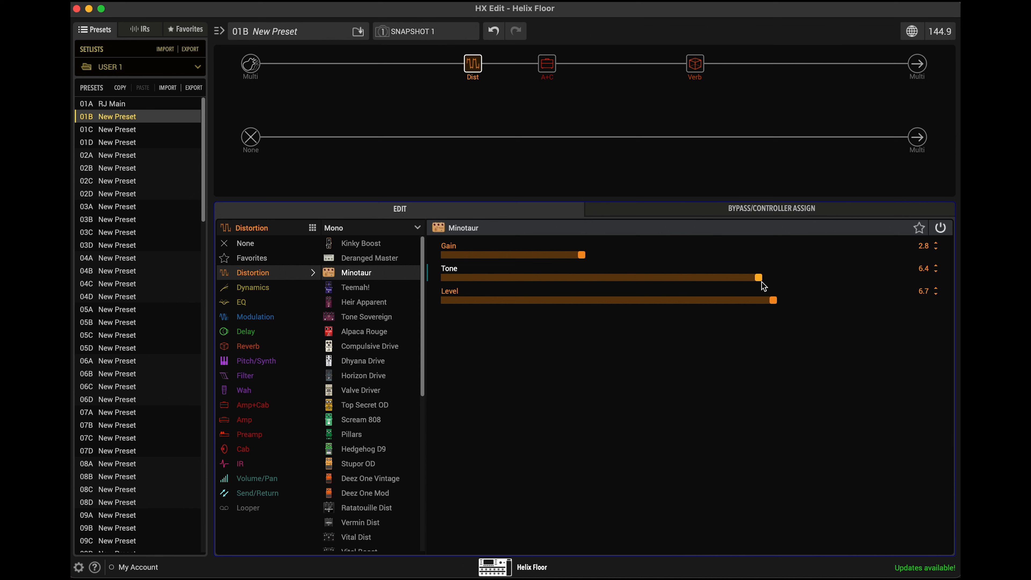
{"action": "left_click_drag", "start_coordinate": [581, 255], "coordinate": [678, 262]}
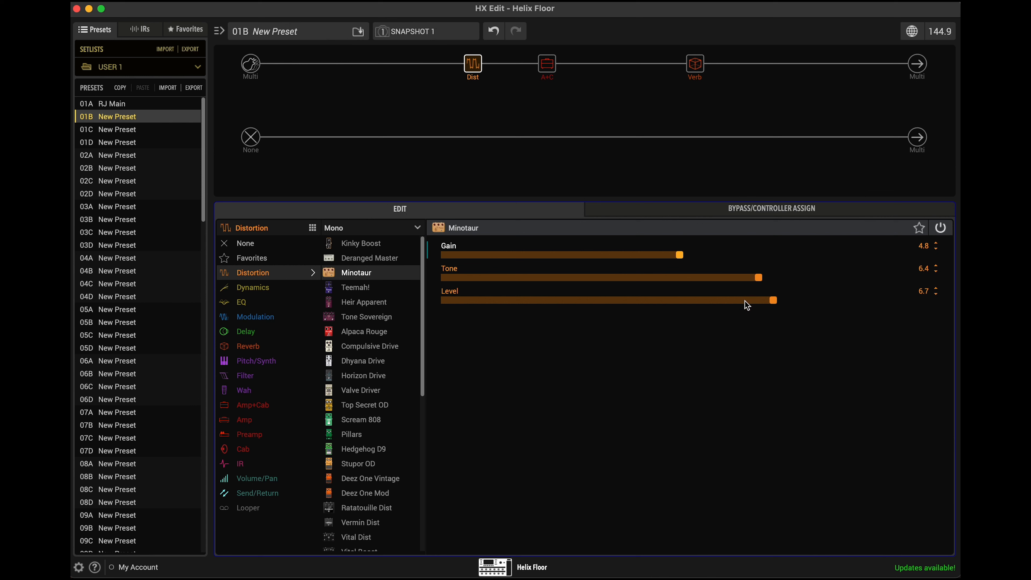
{"action": "left_click_drag", "start_coordinate": [771, 301], "coordinate": [764, 303]}
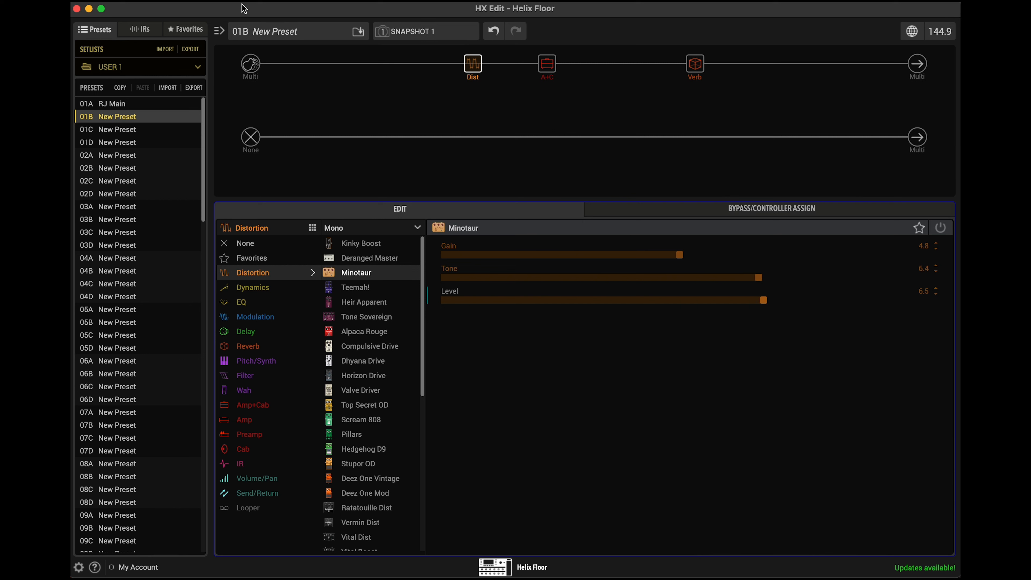
Save preset 01B, naming it with the creator's first name followed by "Crunch"
{"action": "left_click", "coordinate": [171, 4]}
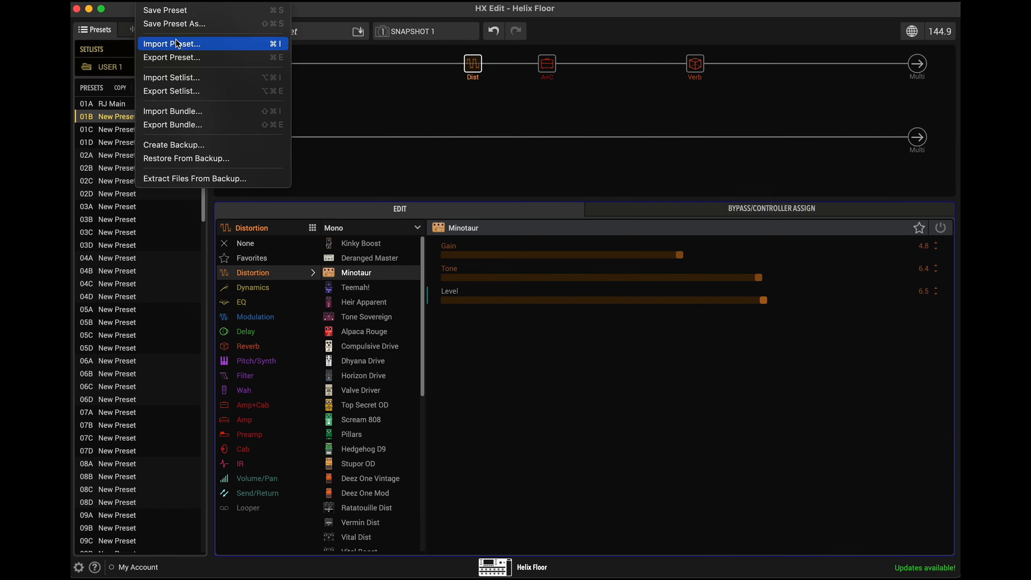
{"action": "left_click", "coordinate": [180, 10]}
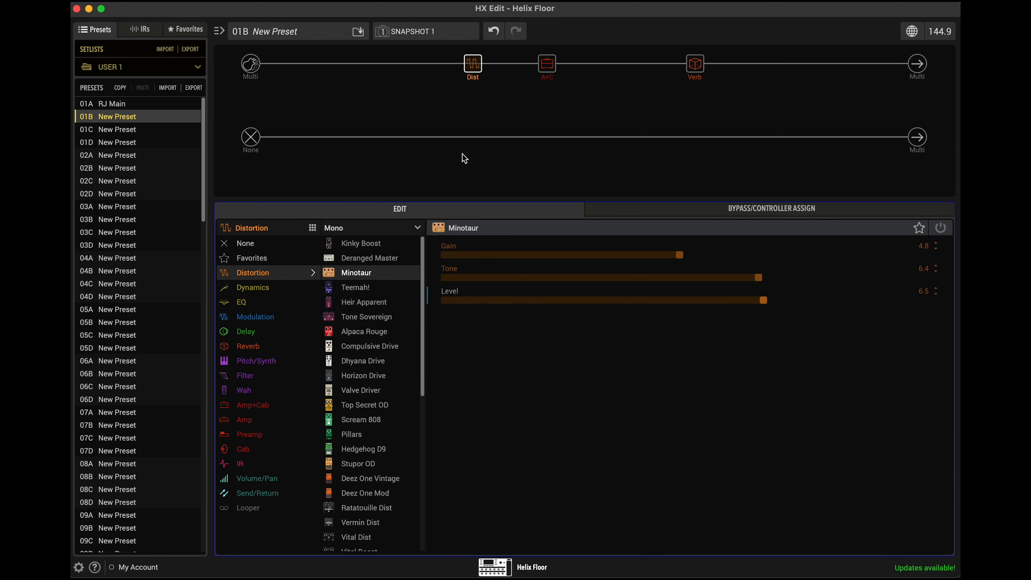
{"action": "type", "text": "Rosh"}
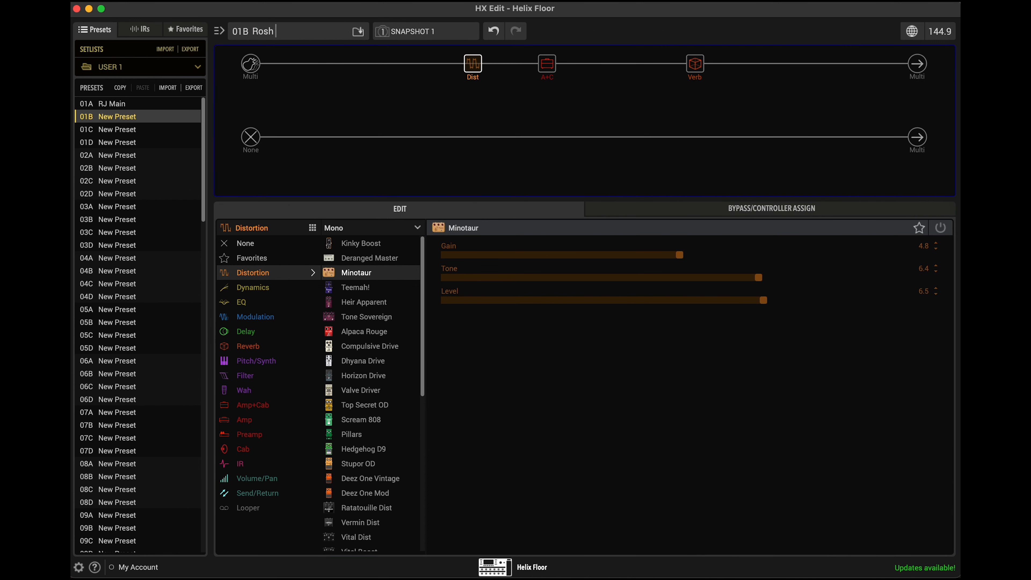
{"action": "type", "text": " CR"}
{"action": "key", "text": "BackSpace"}
{"action": "type", "text": "runch"}
{"action": "key", "text": "Return"}
{"action": "left_click", "coordinate": [149, 1]}
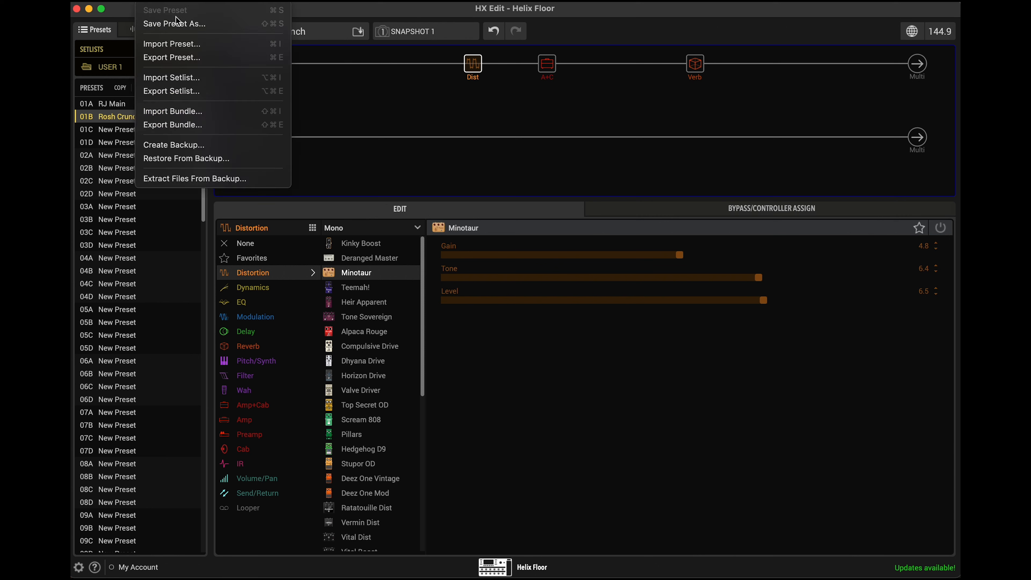
{"action": "left_click", "coordinate": [600, 35]}
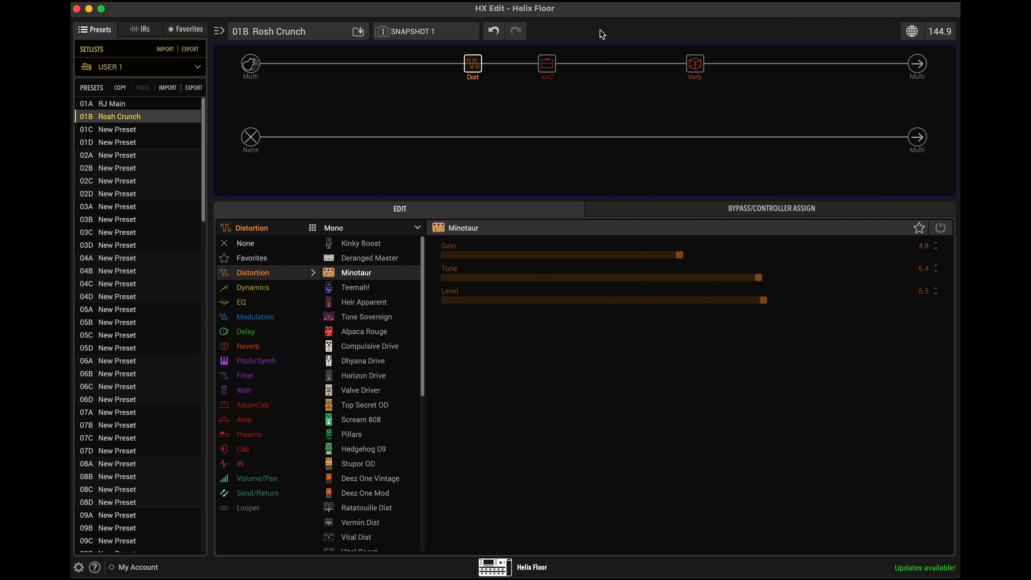